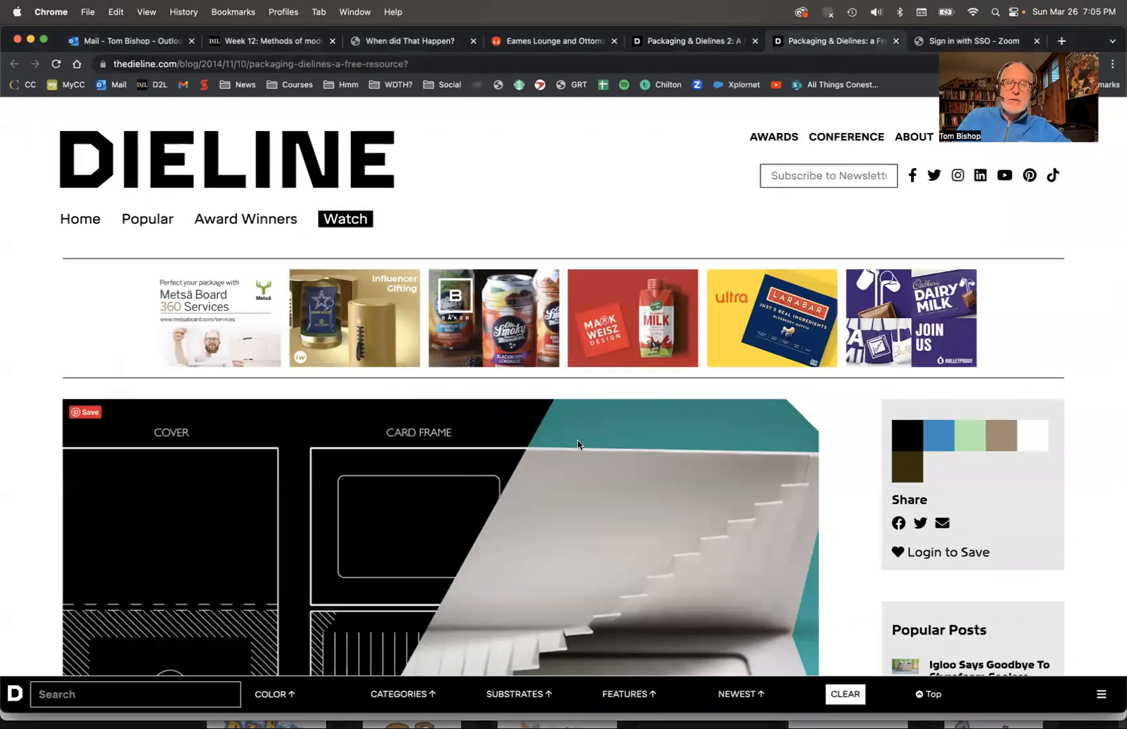
# Step: Look through the Packaging & Dielines article for the free e-book's description, download link and preview
pyautogui.scroll(-8, 578, 445)
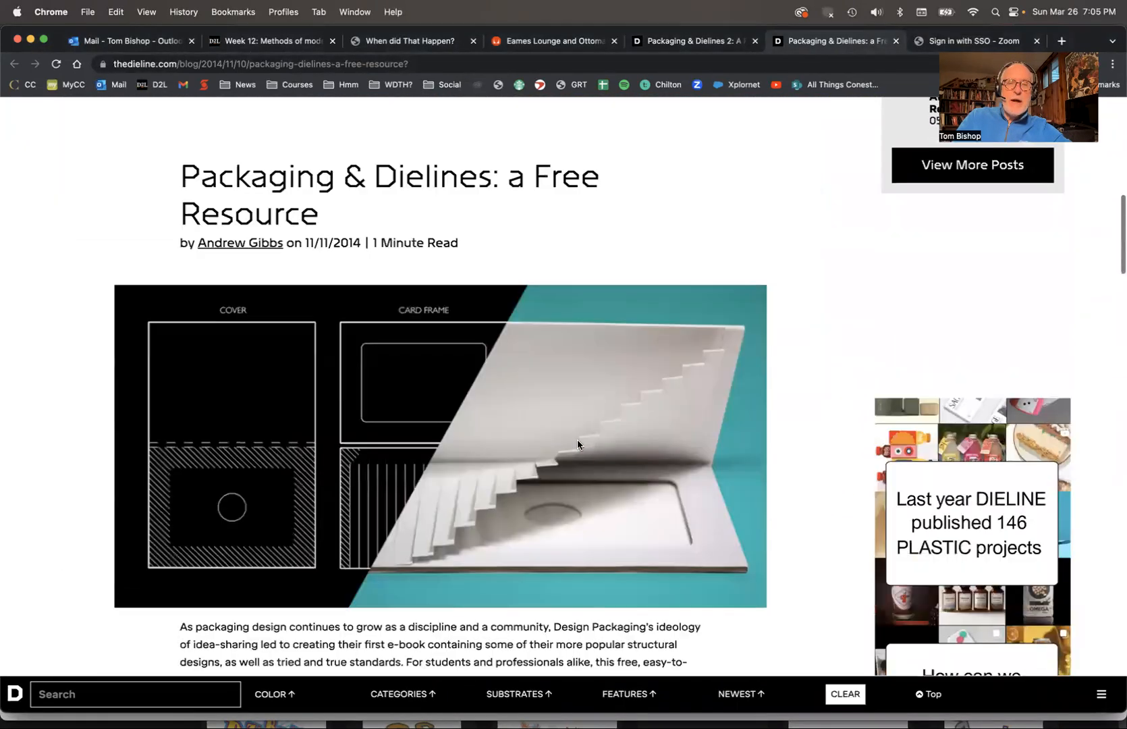
pyautogui.scroll(-2, 578, 445)
pyautogui.scroll(-3, 578, 441)
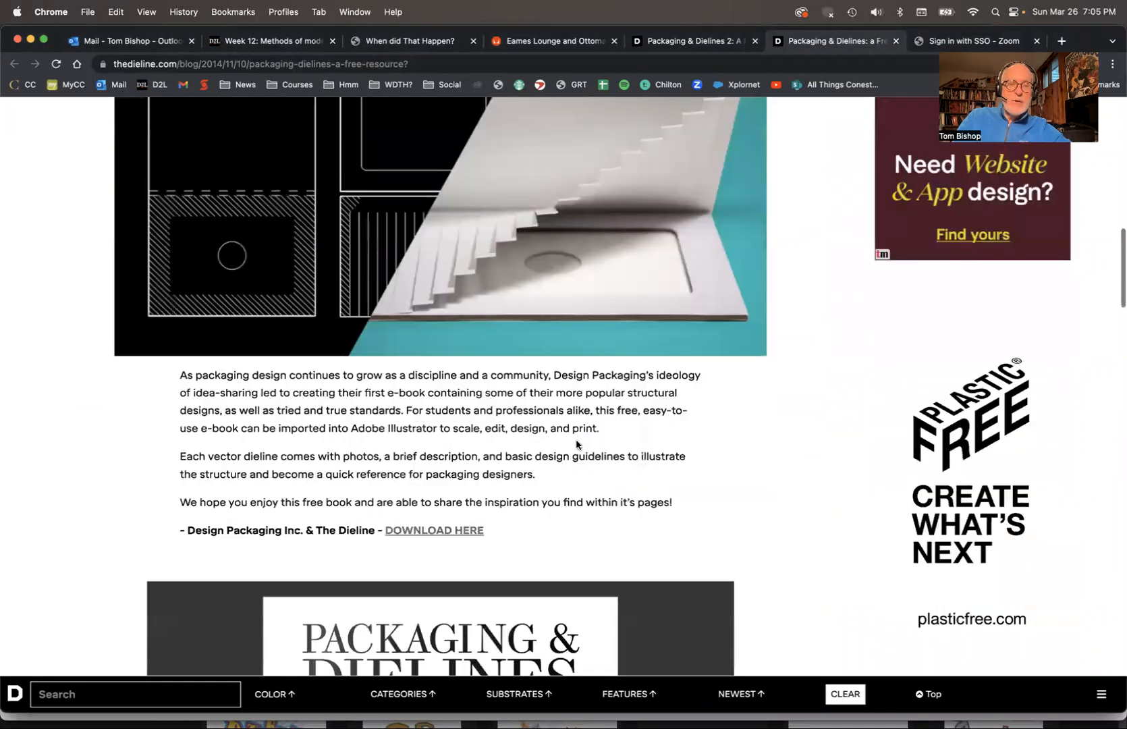
pyautogui.scroll(-5, 478, 503)
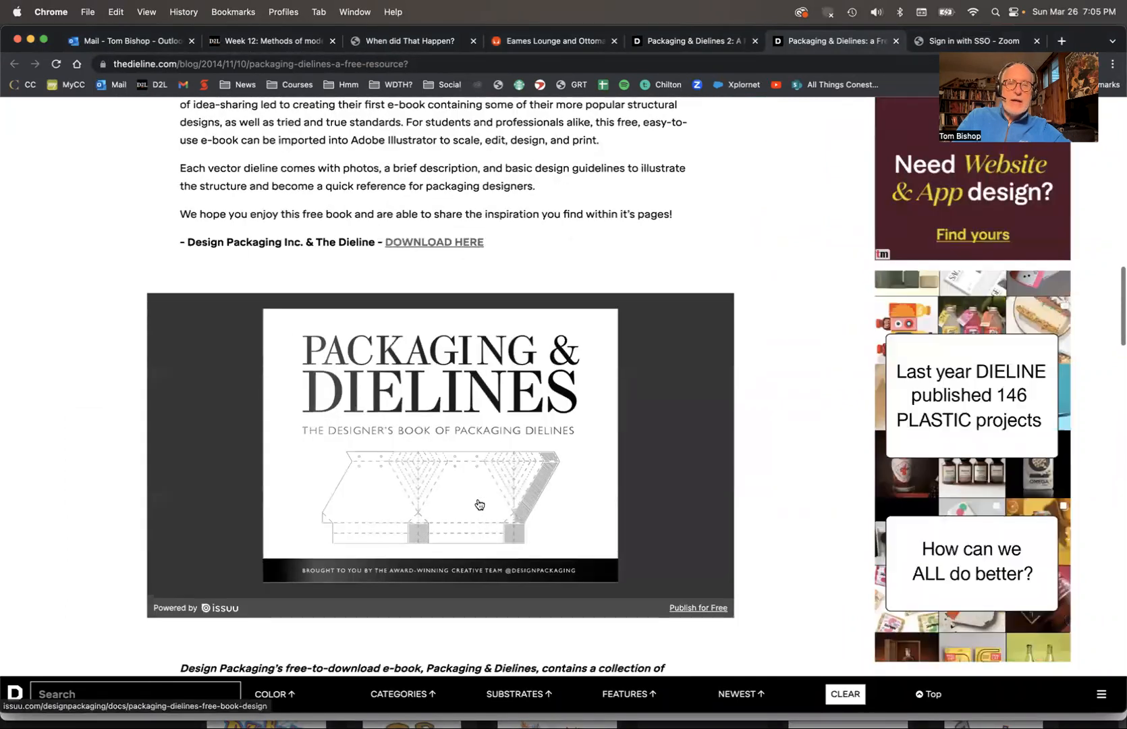
pyautogui.scroll(3, 477, 502)
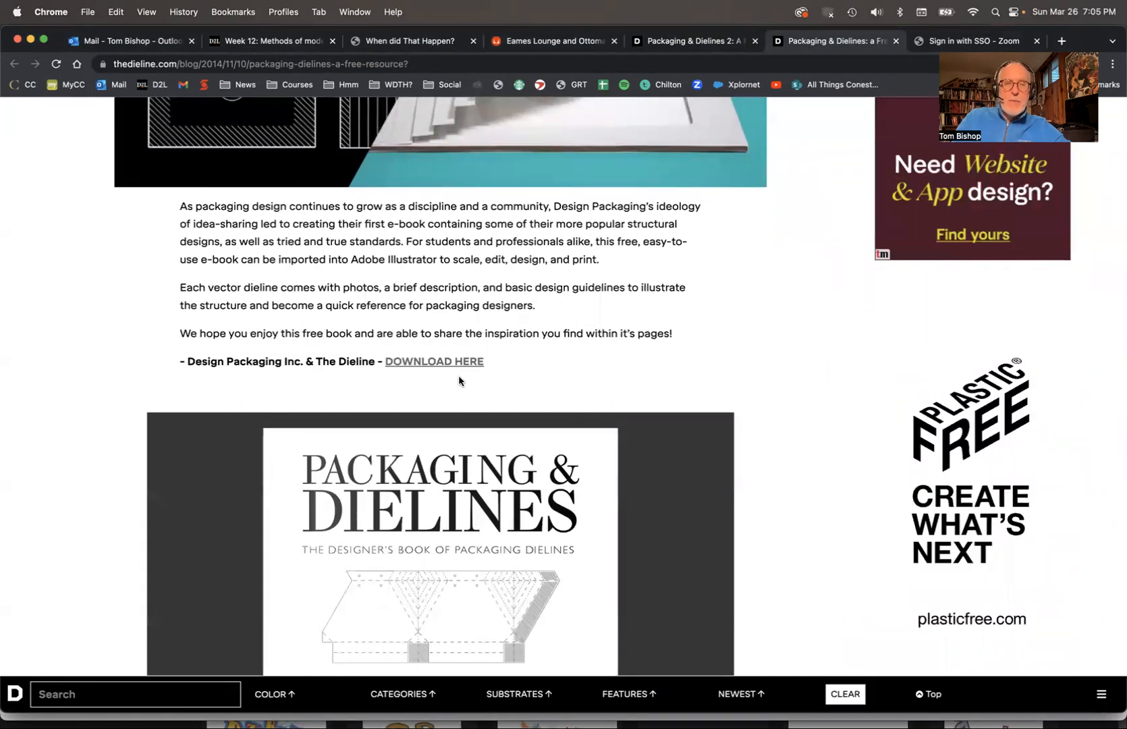
# Step: Switch to Adobe Acrobat and examine the Buckle Box dieline on page 32 alongside the finished-box photos on page 33
pyautogui.press('super+Tab')
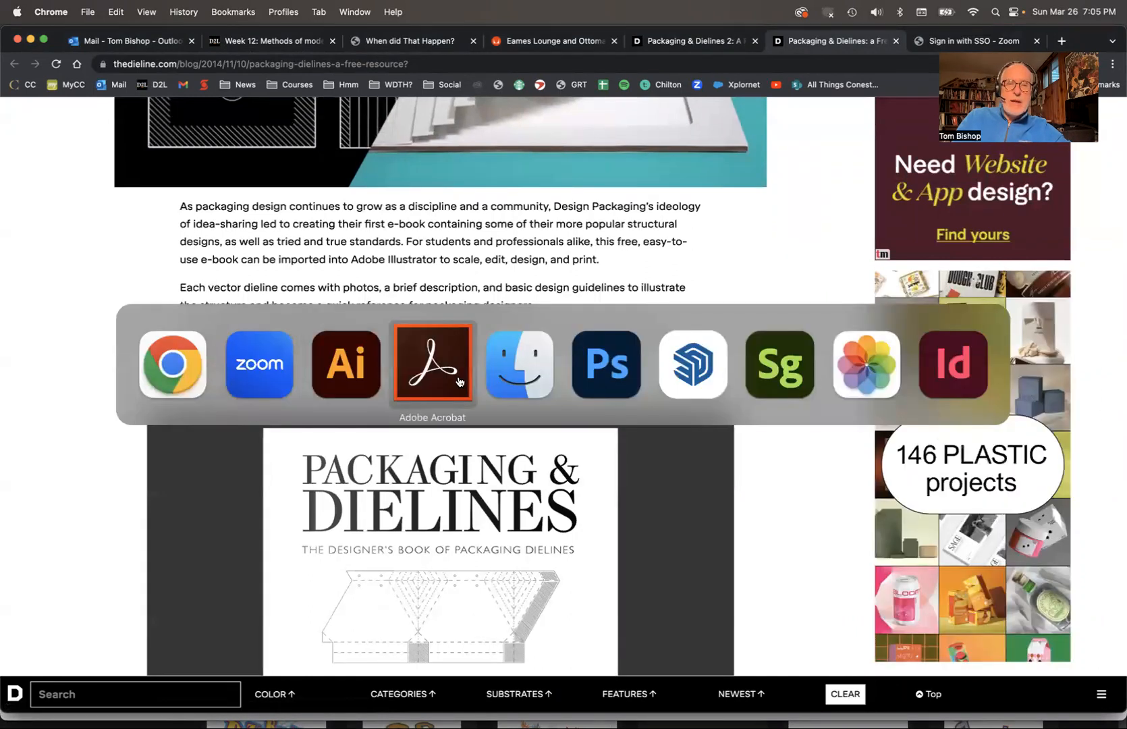
pyautogui.click(458, 381)
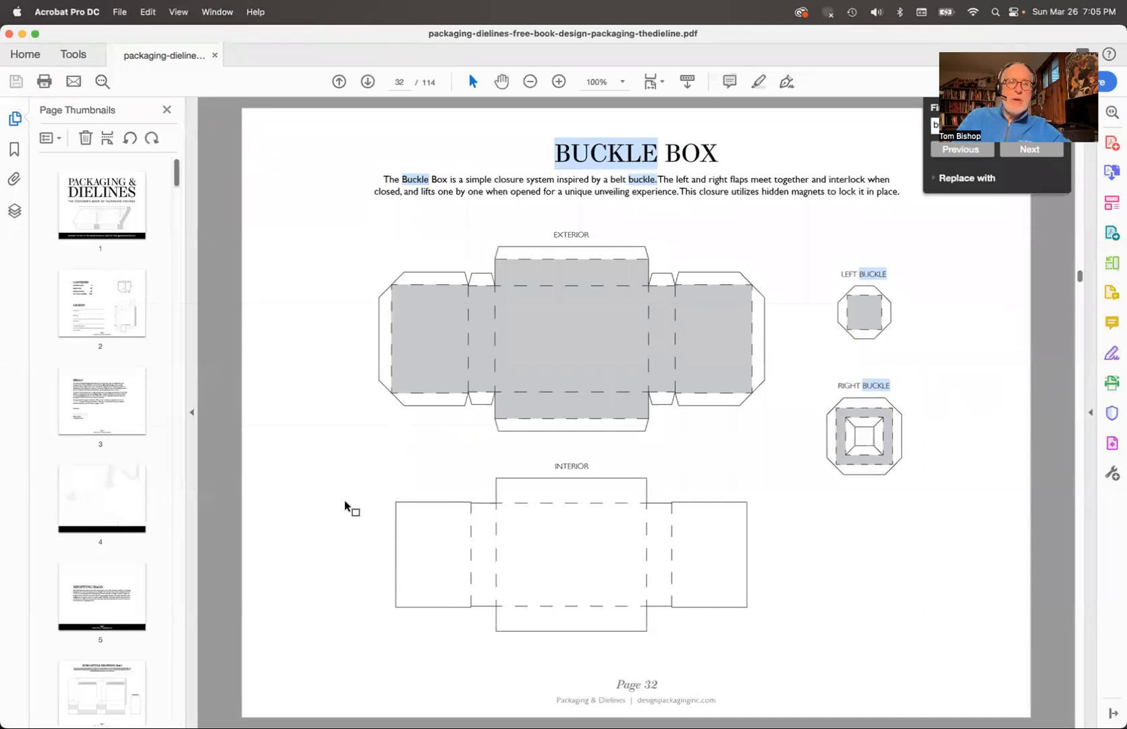
pyautogui.scroll(1, 344, 509)
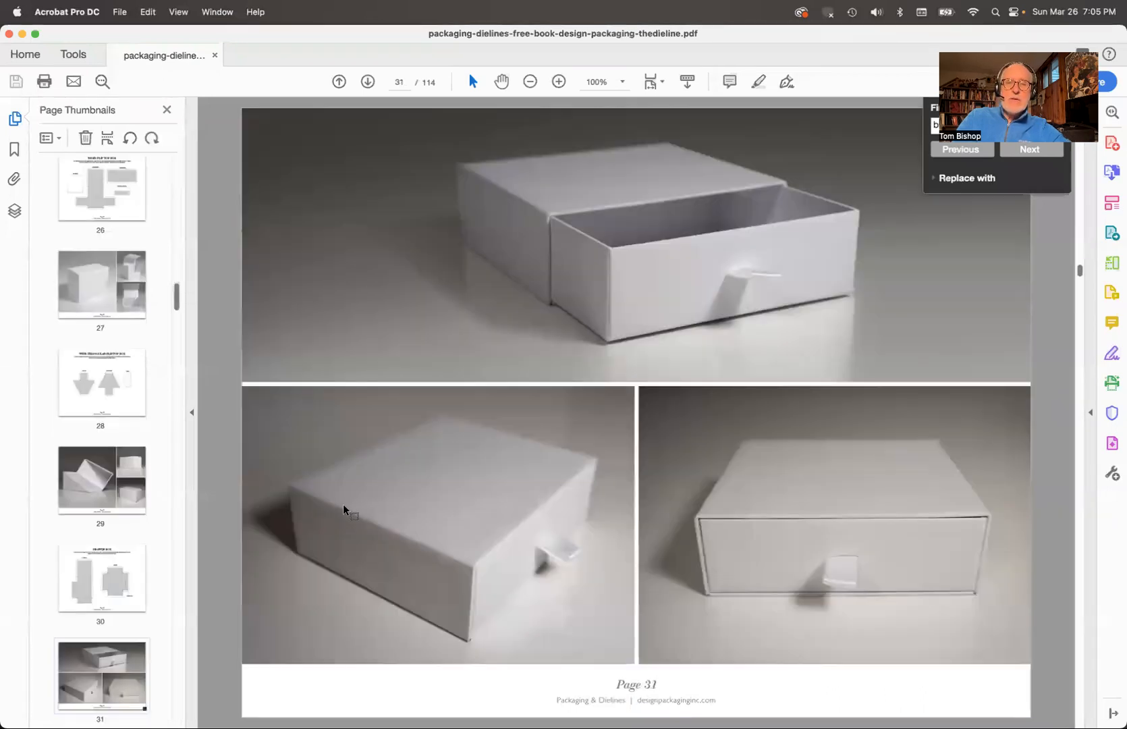
pyautogui.scroll(-1, 343, 509)
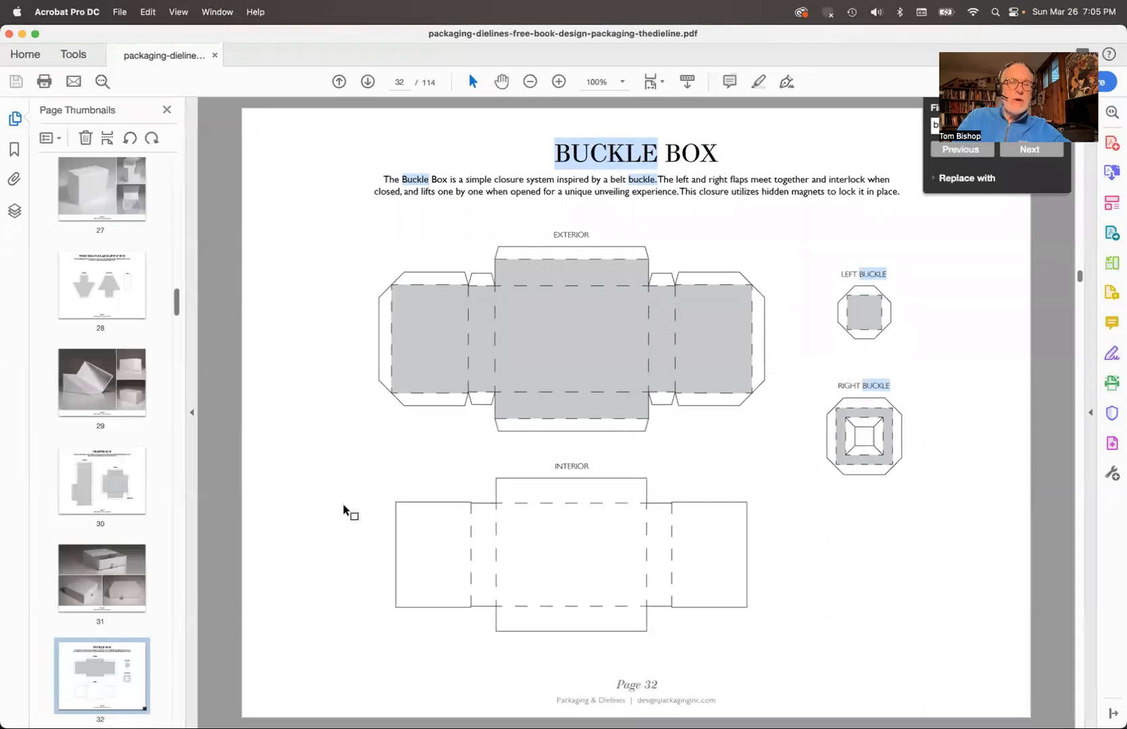
pyautogui.scroll(-1, 344, 510)
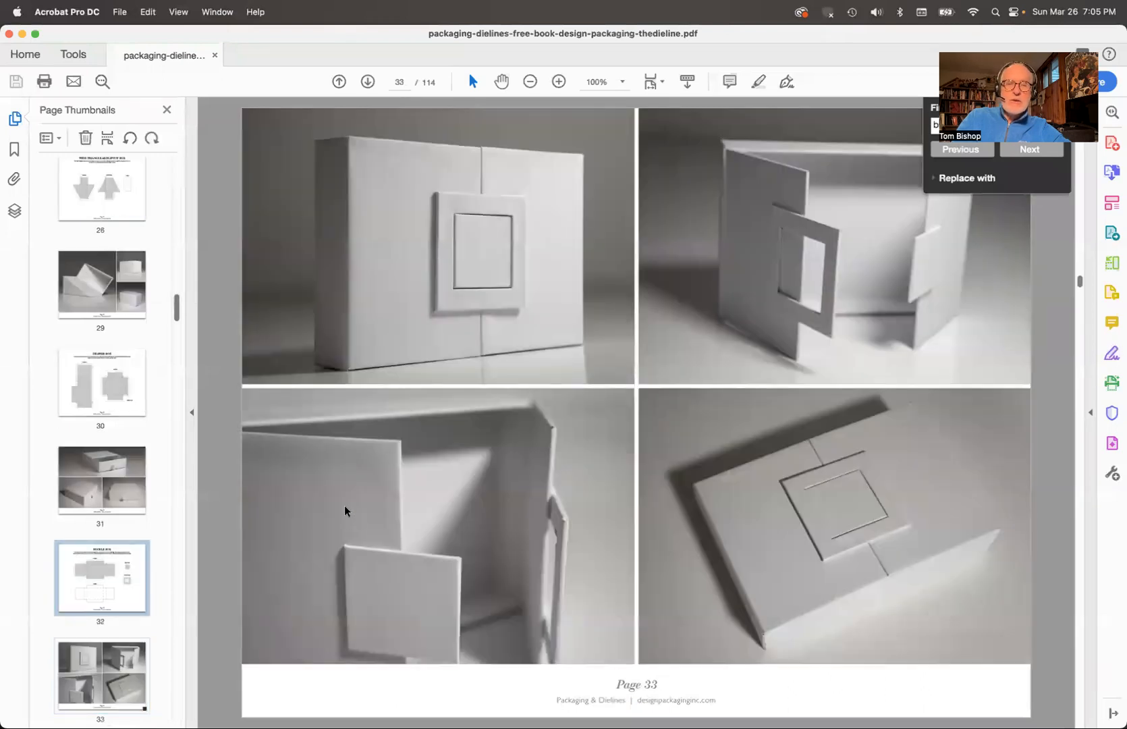
pyautogui.scroll(1, 345, 511)
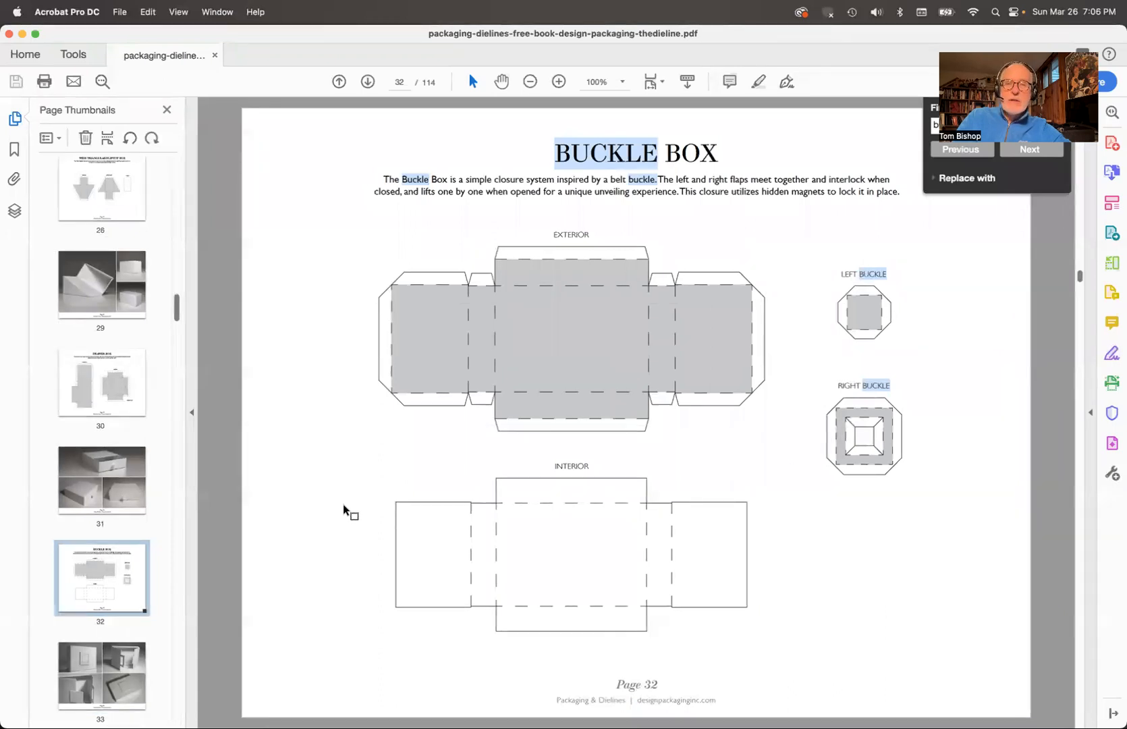
pyautogui.scroll(-1, 344, 509)
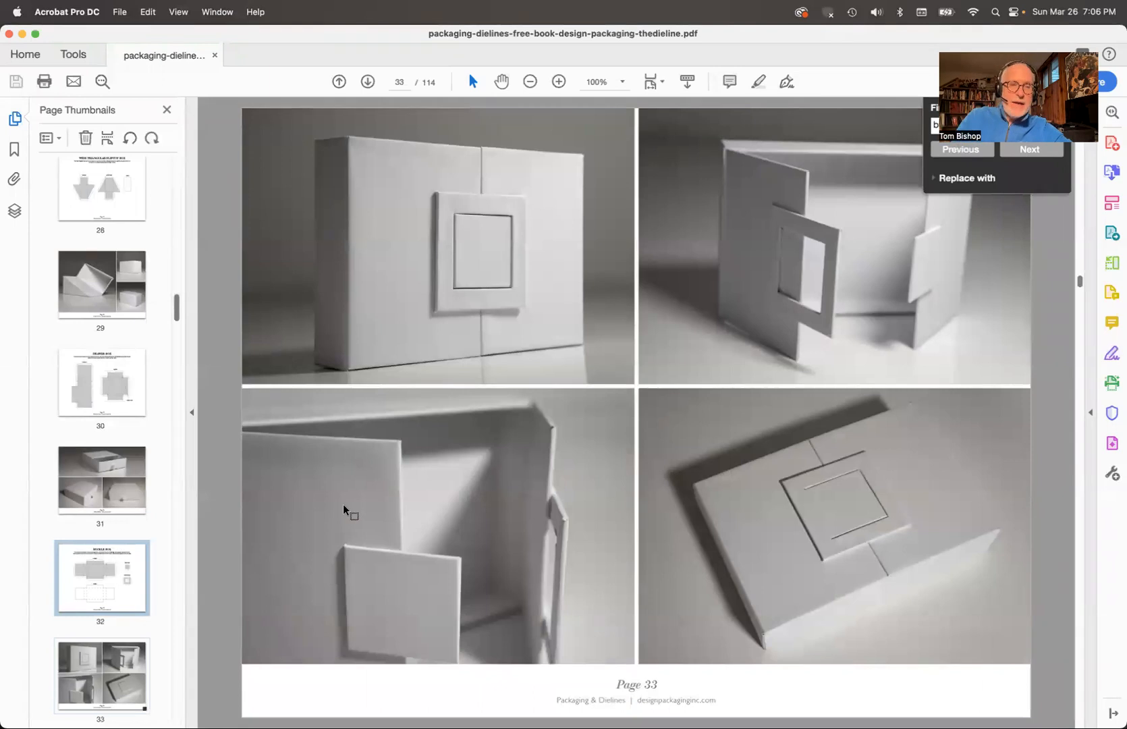
pyautogui.scroll(1, 344, 505)
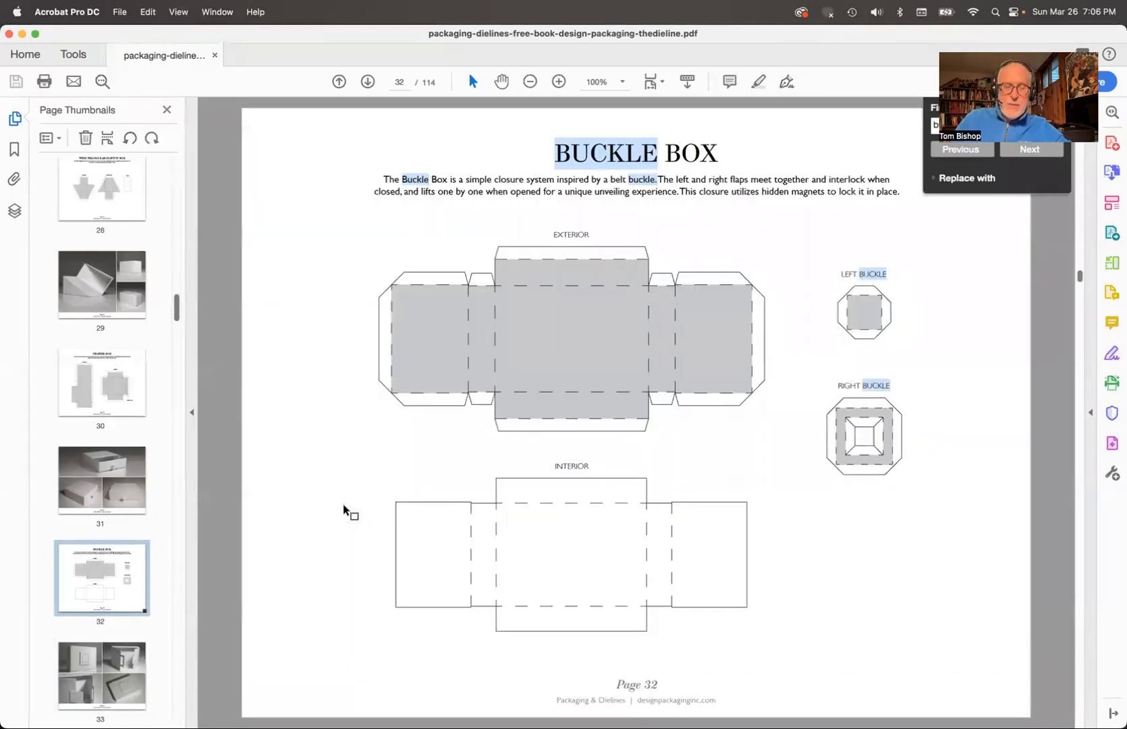
# Step: Switch to Illustrator and open packaging-dielines-free-book-design-packaging-thedieline.pdf from the Week 9 Packaging folder in Design & Branding
pyautogui.press('super+Tab')
pyautogui.press('super+Tab')
pyautogui.press('super+Tab')
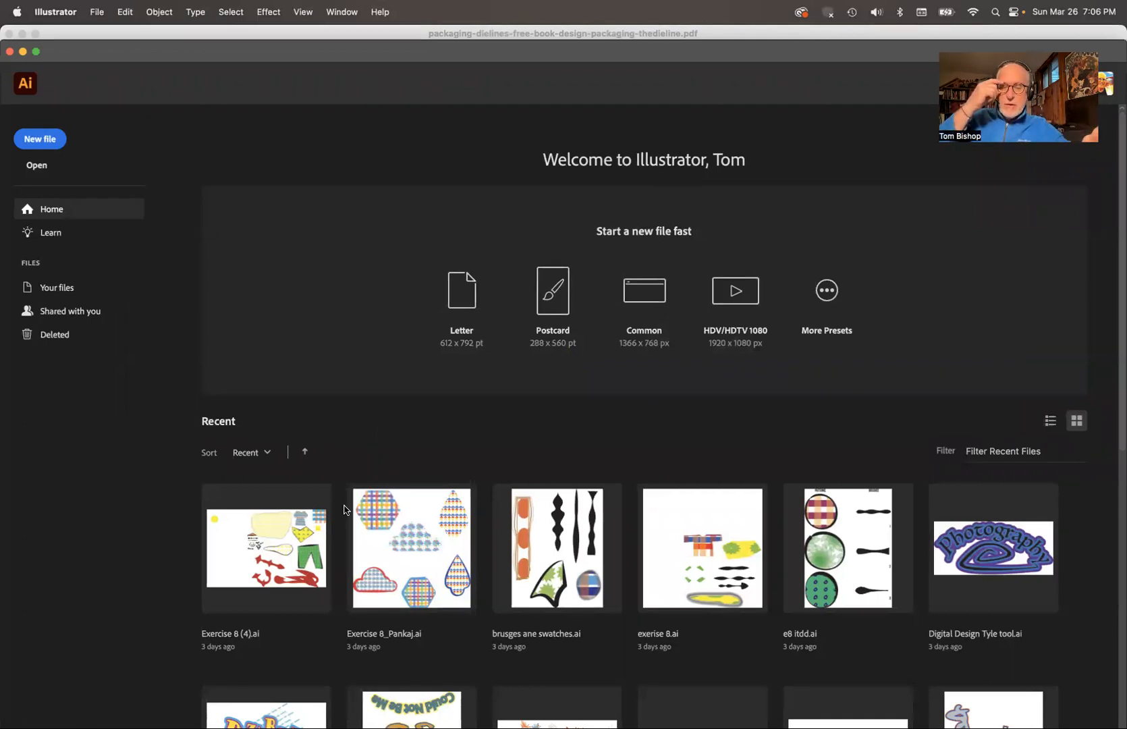
pyautogui.press('super+o')
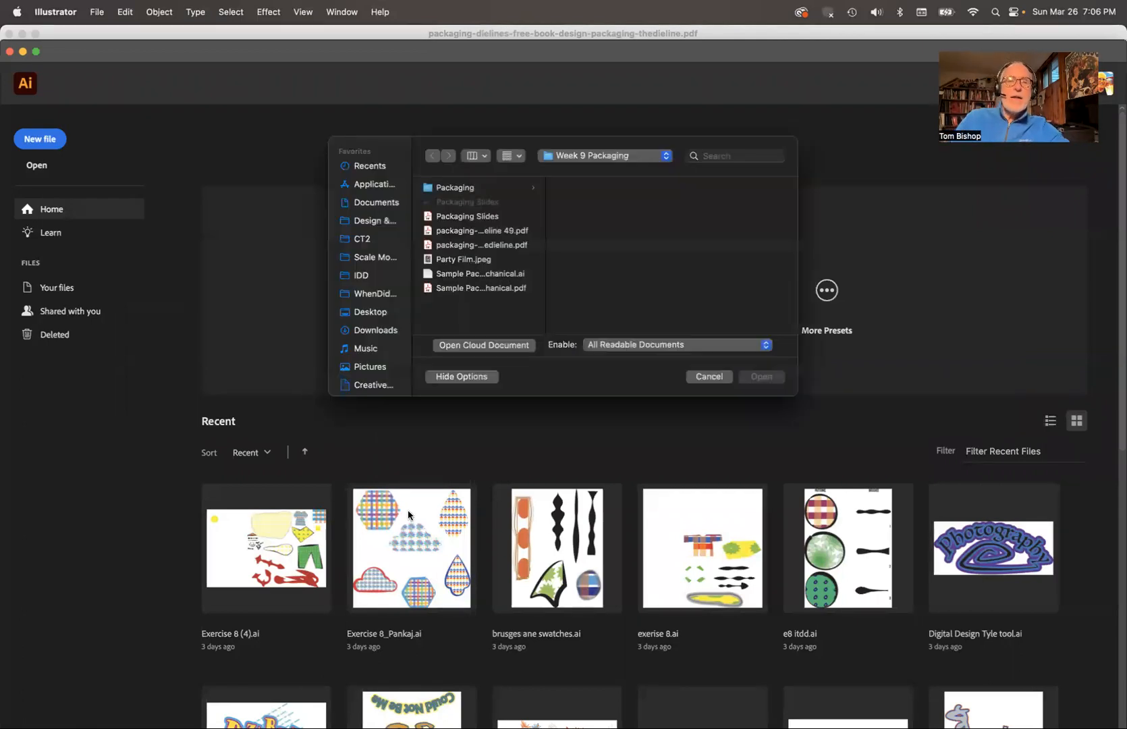
pyautogui.scroll(-3, 388, 312)
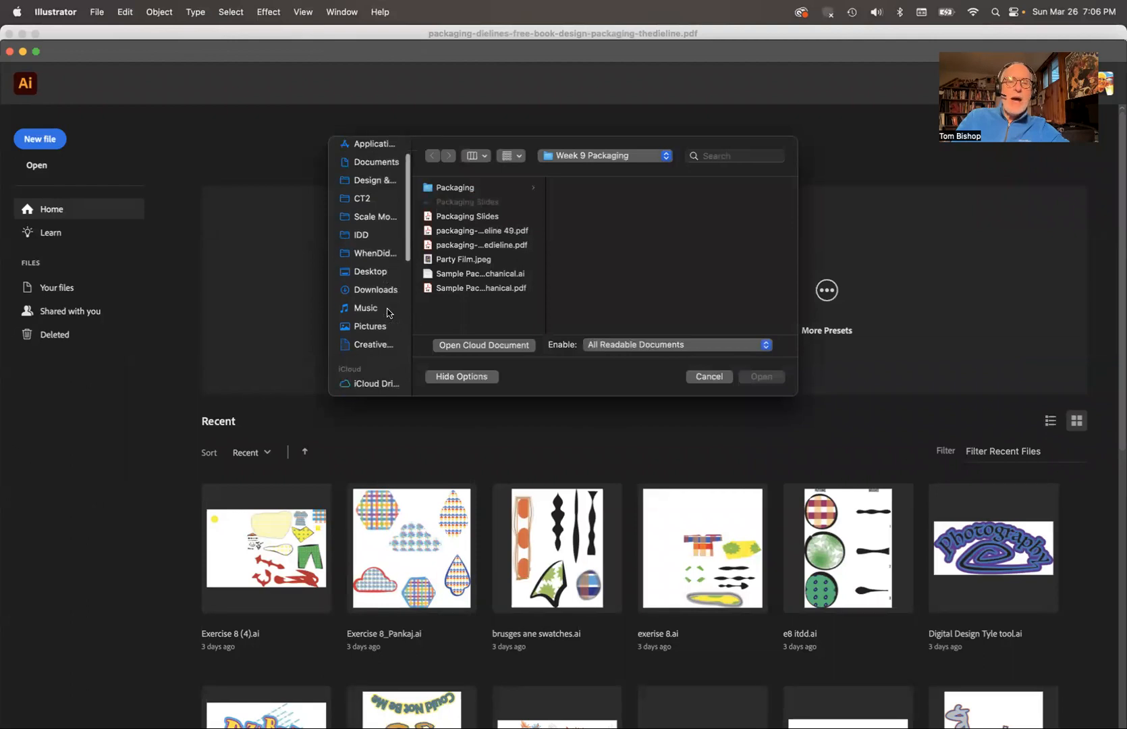
pyautogui.scroll(3, 388, 312)
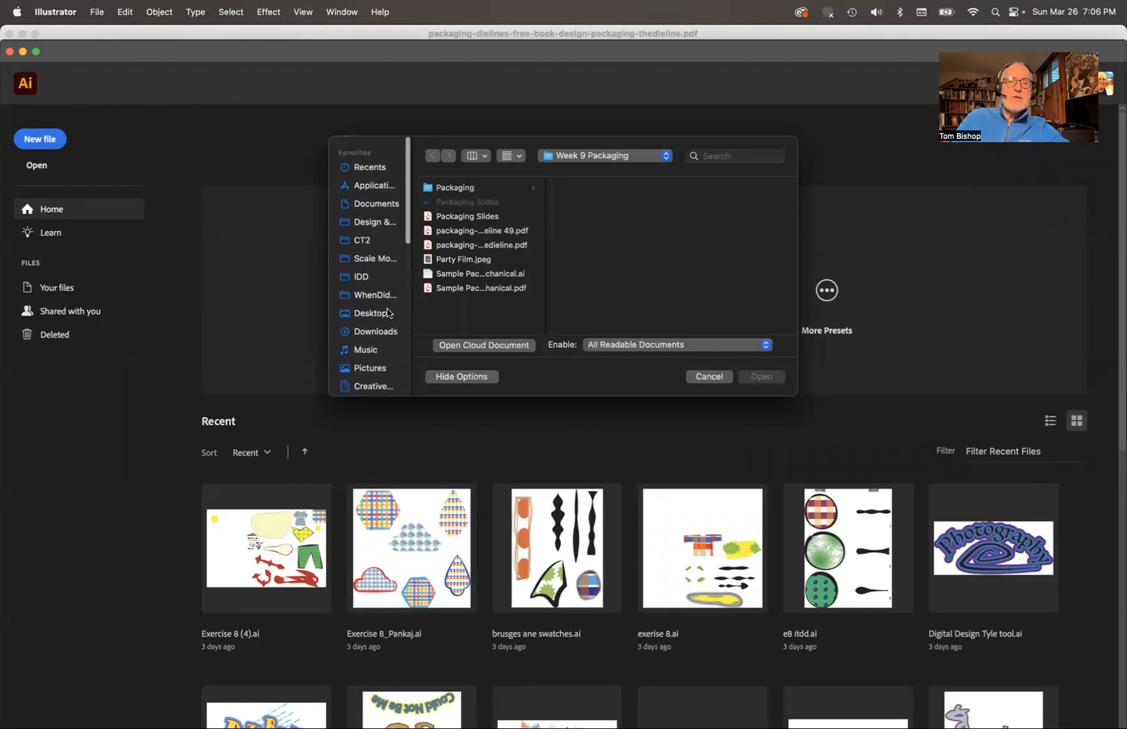
pyautogui.click(370, 223)
pyautogui.scroll(-10, 472, 236)
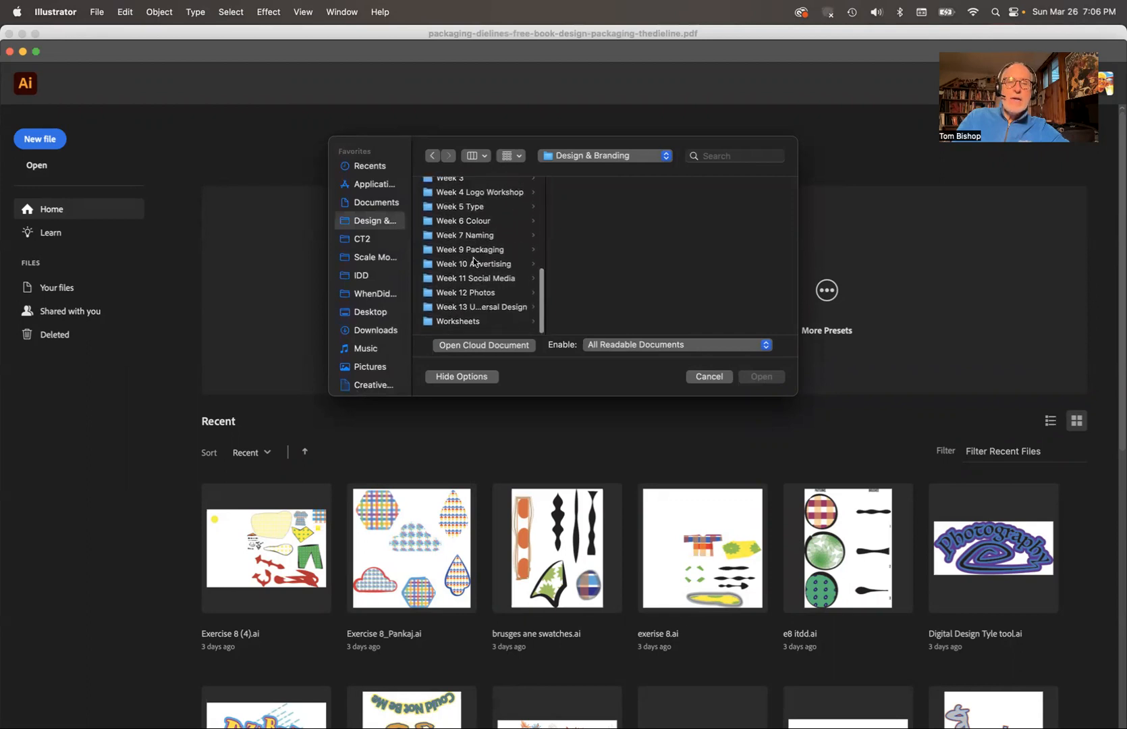
pyautogui.click(480, 253)
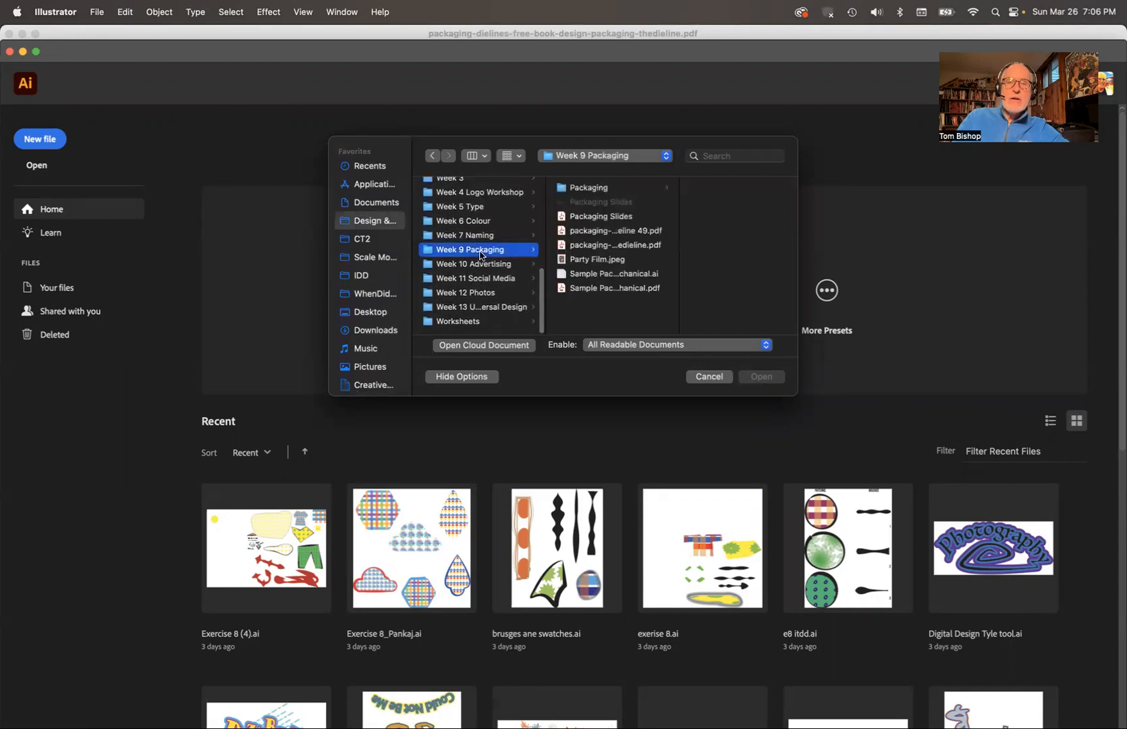
pyautogui.click(647, 246)
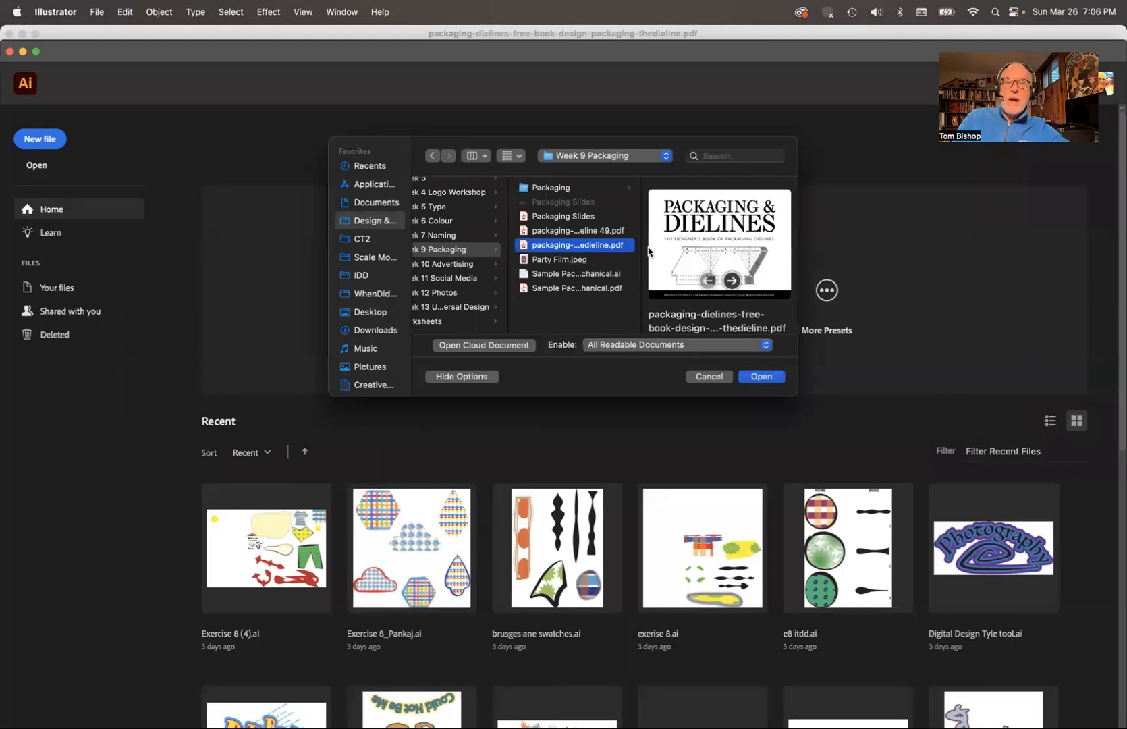
pyautogui.click(762, 377)
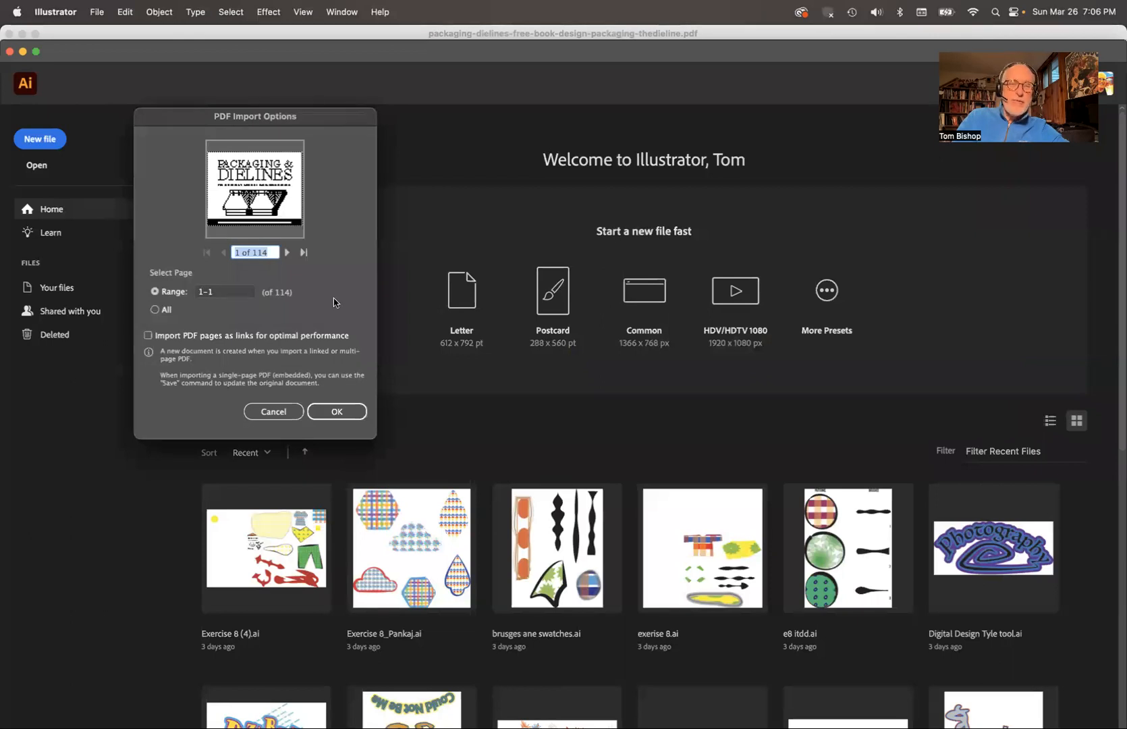
# Step: Import only page 32 of the PDF, accepting the outlined text and leaving the missing fonts substituted
pyautogui.click(222, 292)
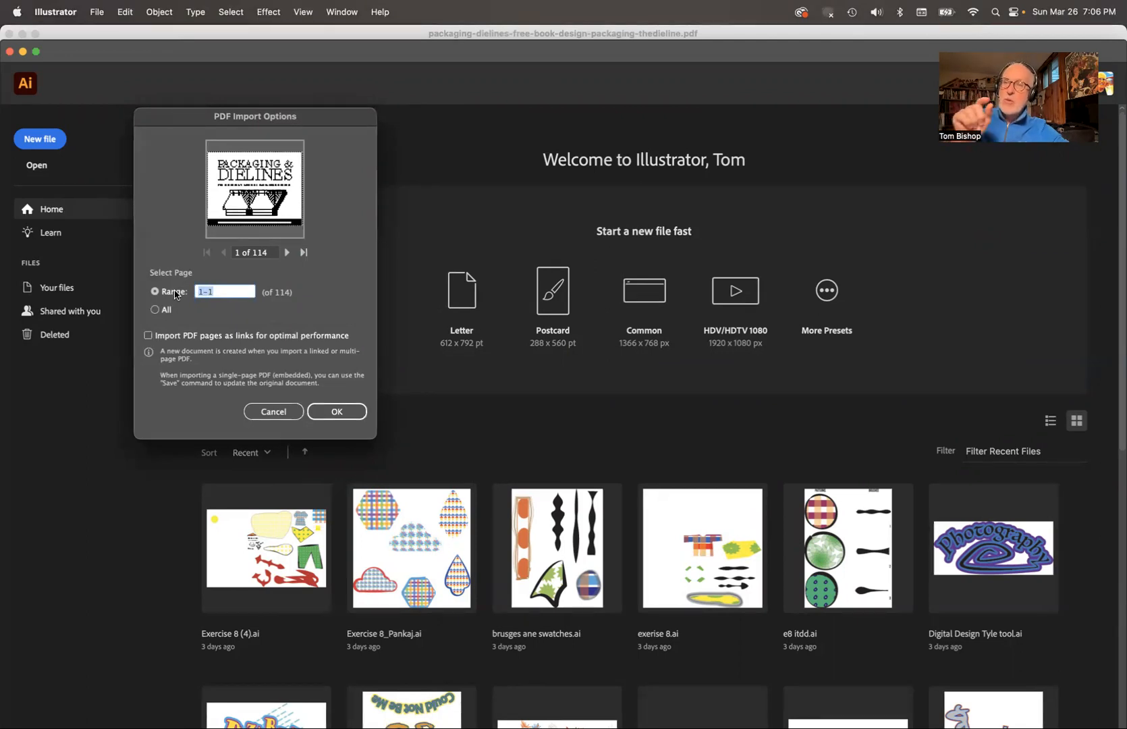
pyautogui.write('32')
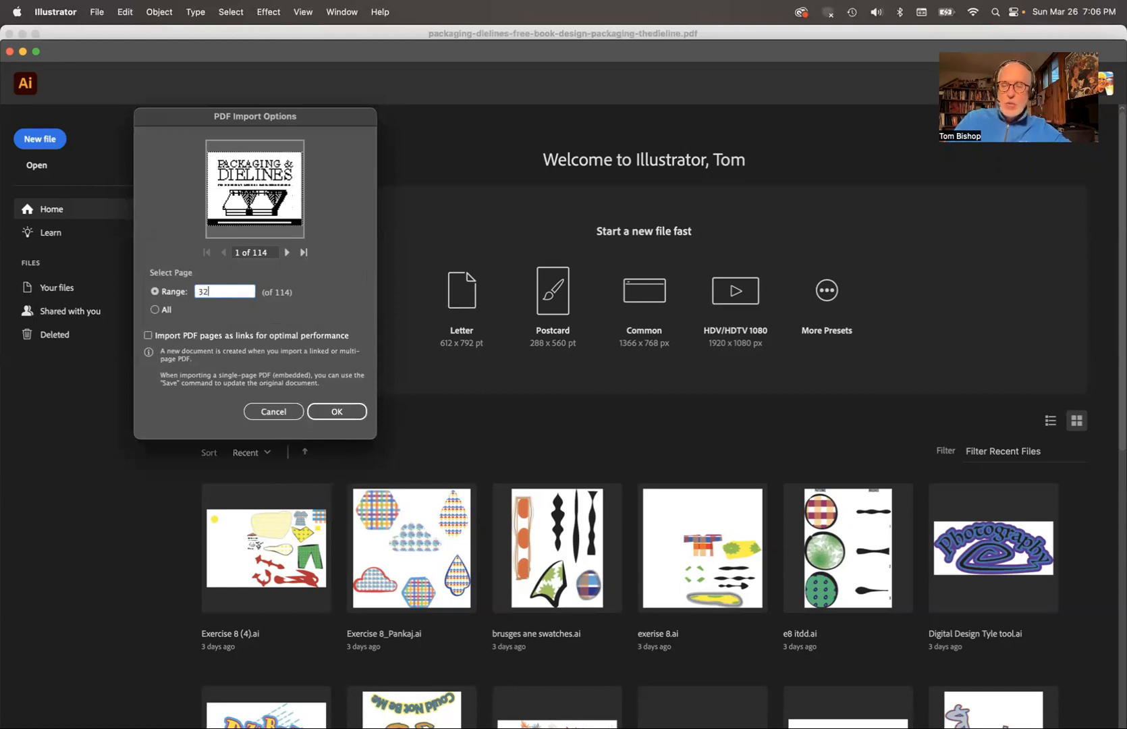
pyautogui.press('Return')
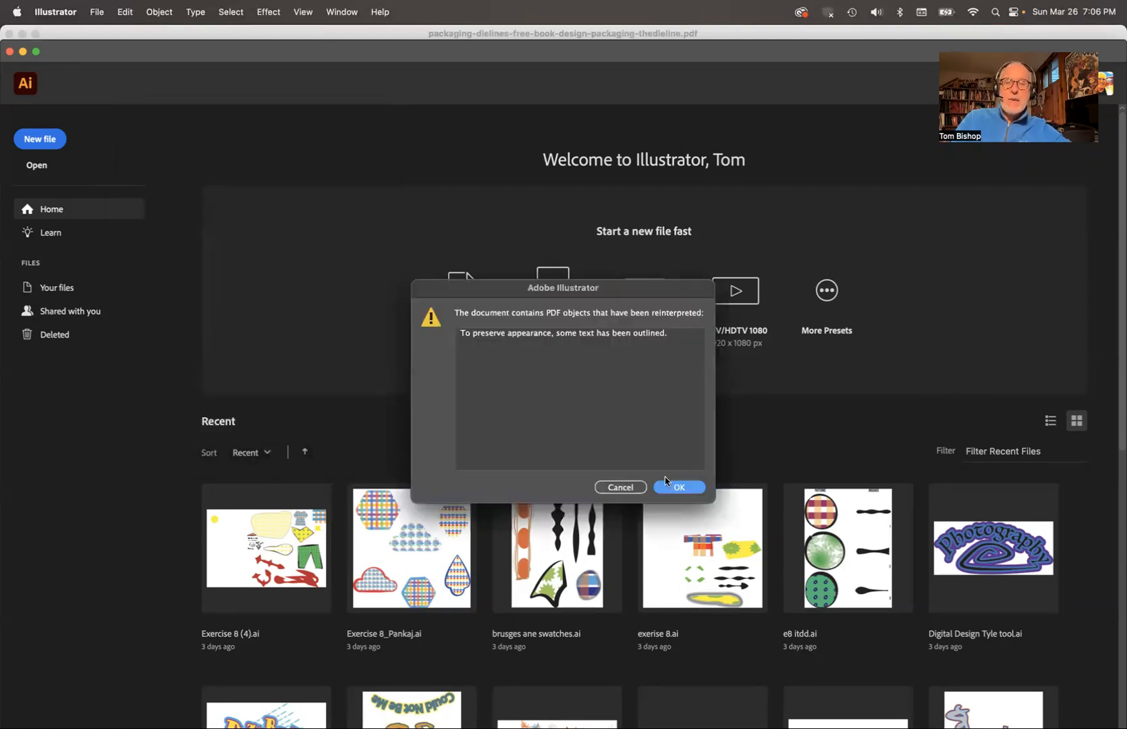
pyautogui.click(680, 488)
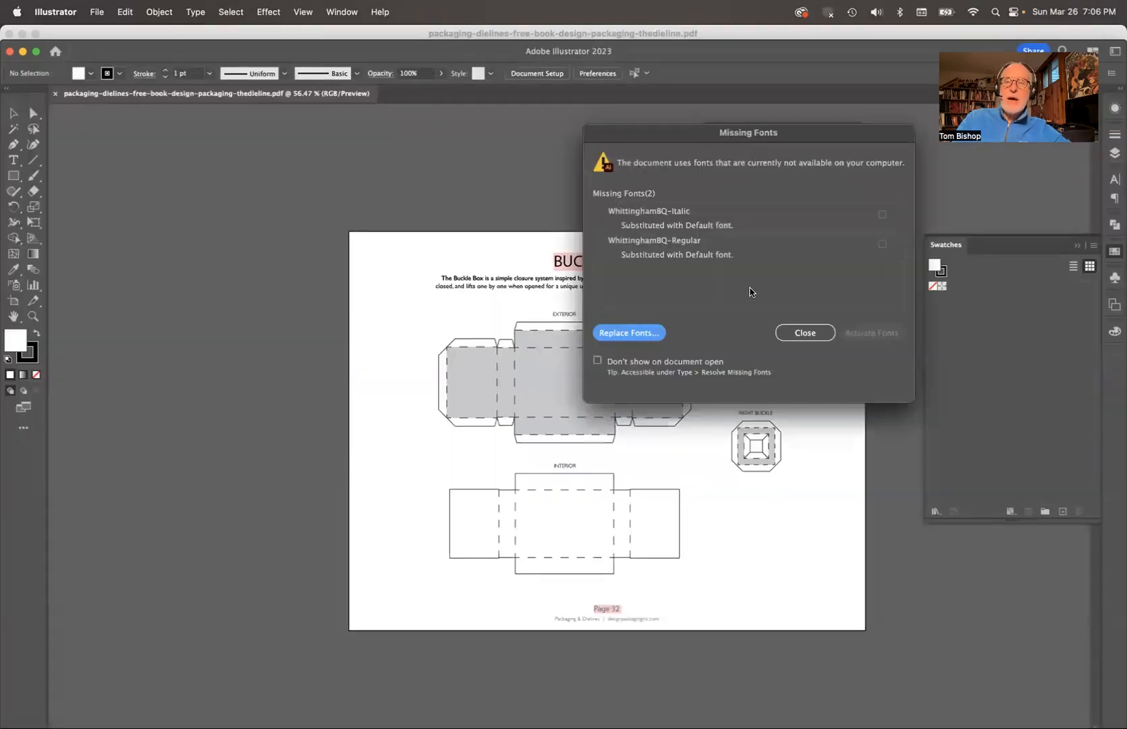
pyautogui.click(809, 335)
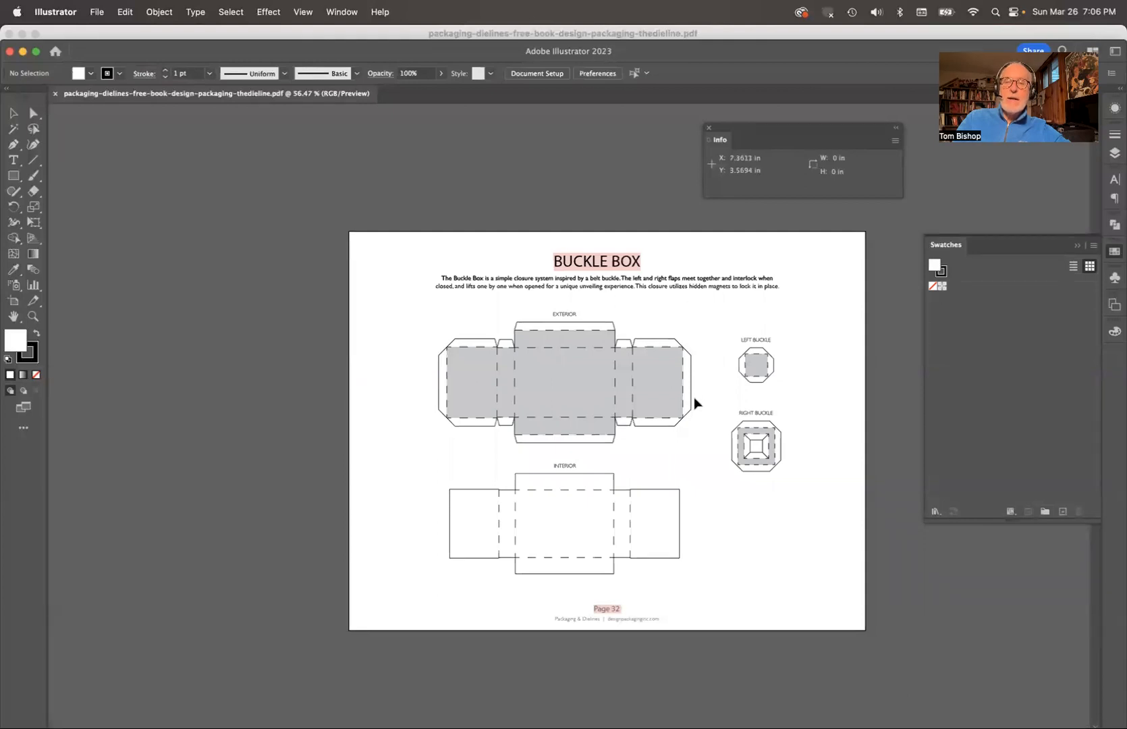
# Step: Toggle between Preview and Outline views of the Buckle Box artwork, ending in Outline view
pyautogui.hscroll(5, 697, 404)
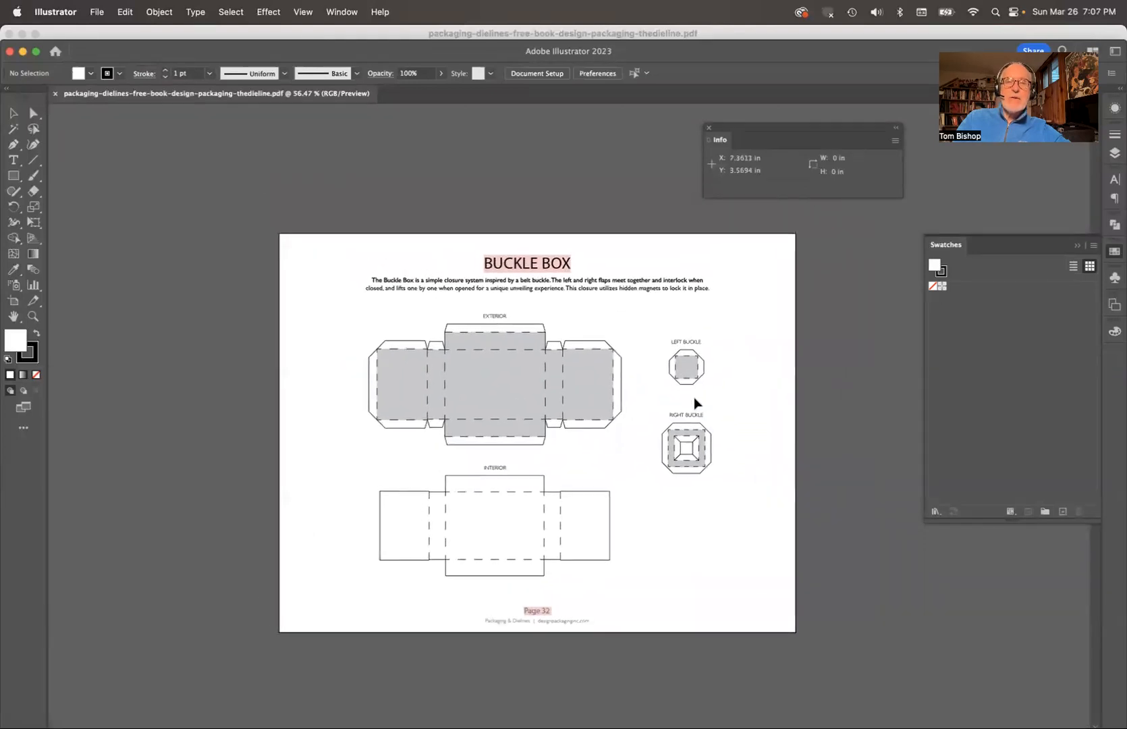
pyautogui.press('super+y')
pyautogui.press('super+y')
pyautogui.press('super+y')
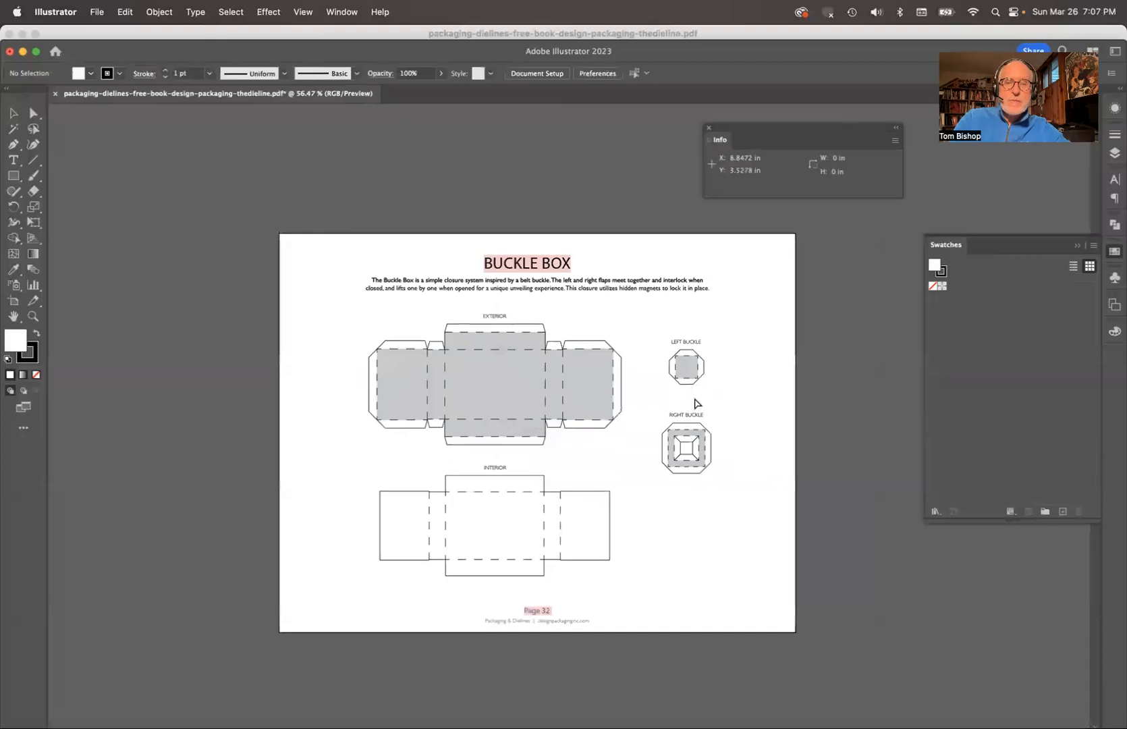
pyautogui.press('super+y')
pyautogui.press('super+y')
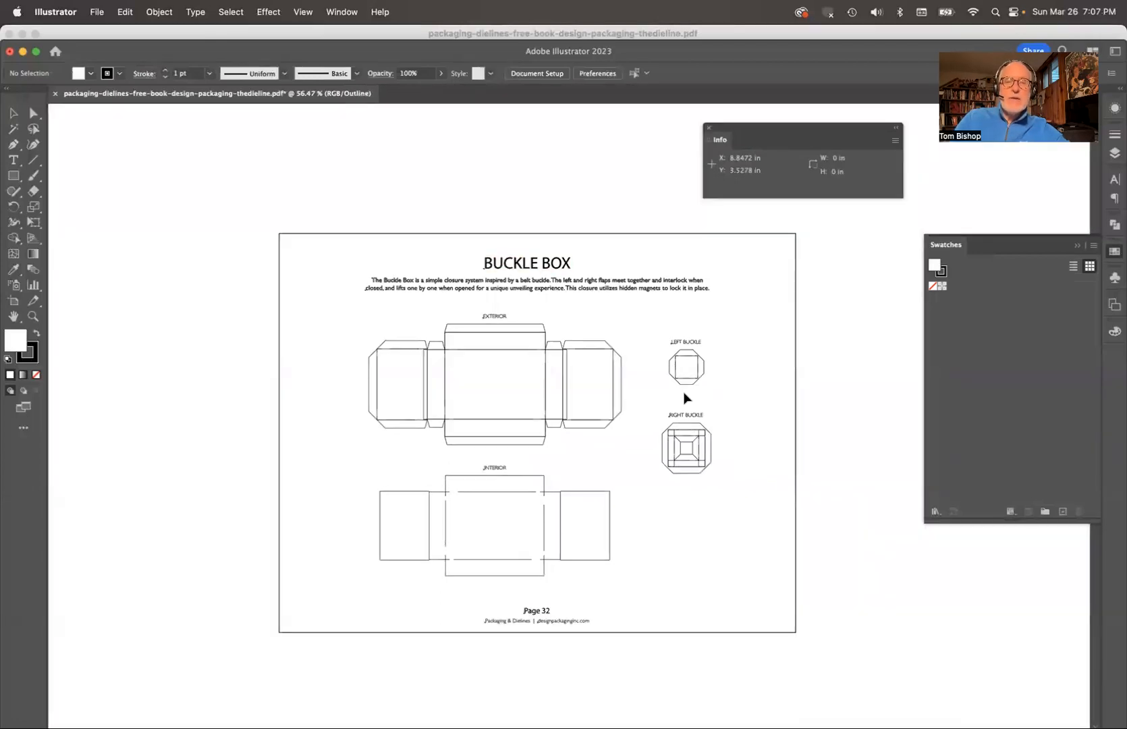
# Step: Delete the Buckle Box title, its description text and the EXTERIOR label above the exterior dieline
pyautogui.scroll(5, 590, 373)
pyautogui.scroll(-3, 590, 373)
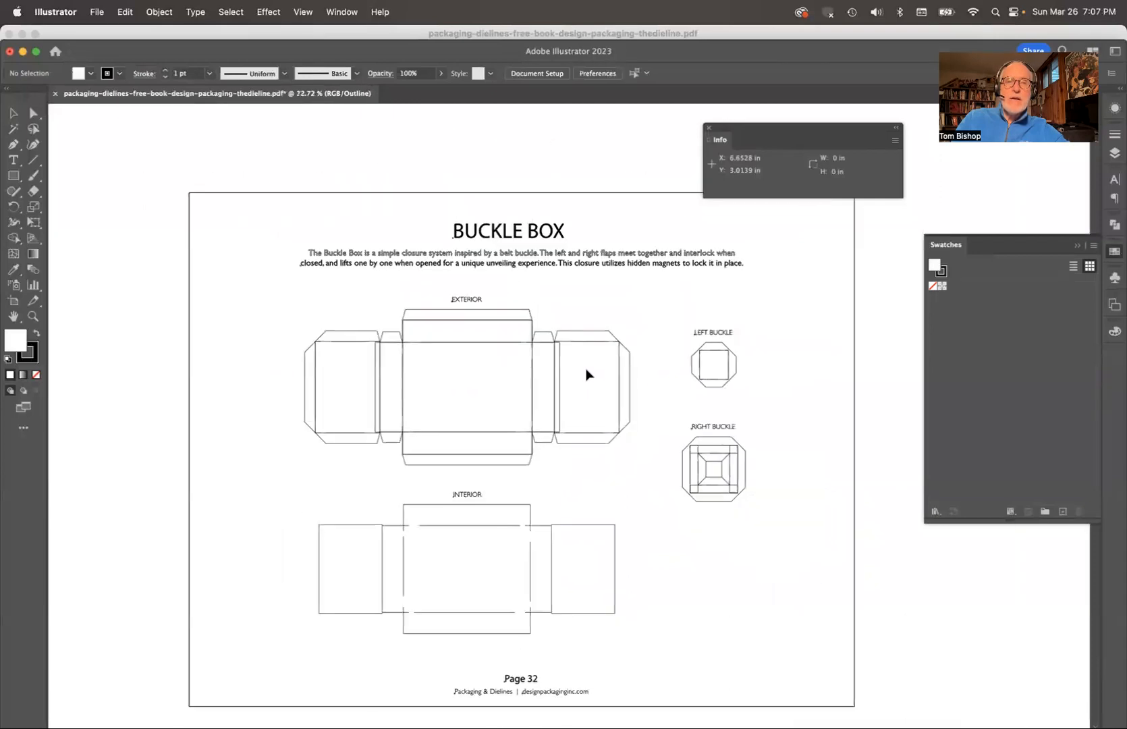
pyautogui.moveTo(266, 214); pyautogui.dragTo(788, 304)
pyautogui.press('Delete')
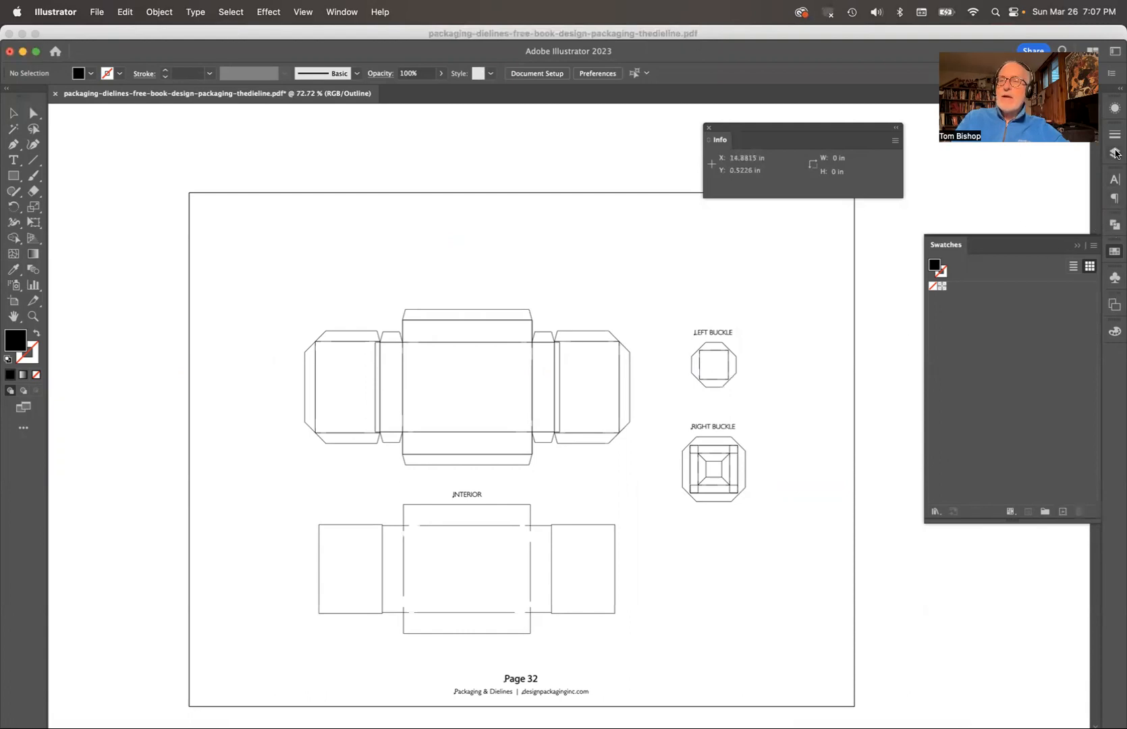
# Step: Lock Layer 1 and add a new layer named "Base art"
pyautogui.click(1115, 153)
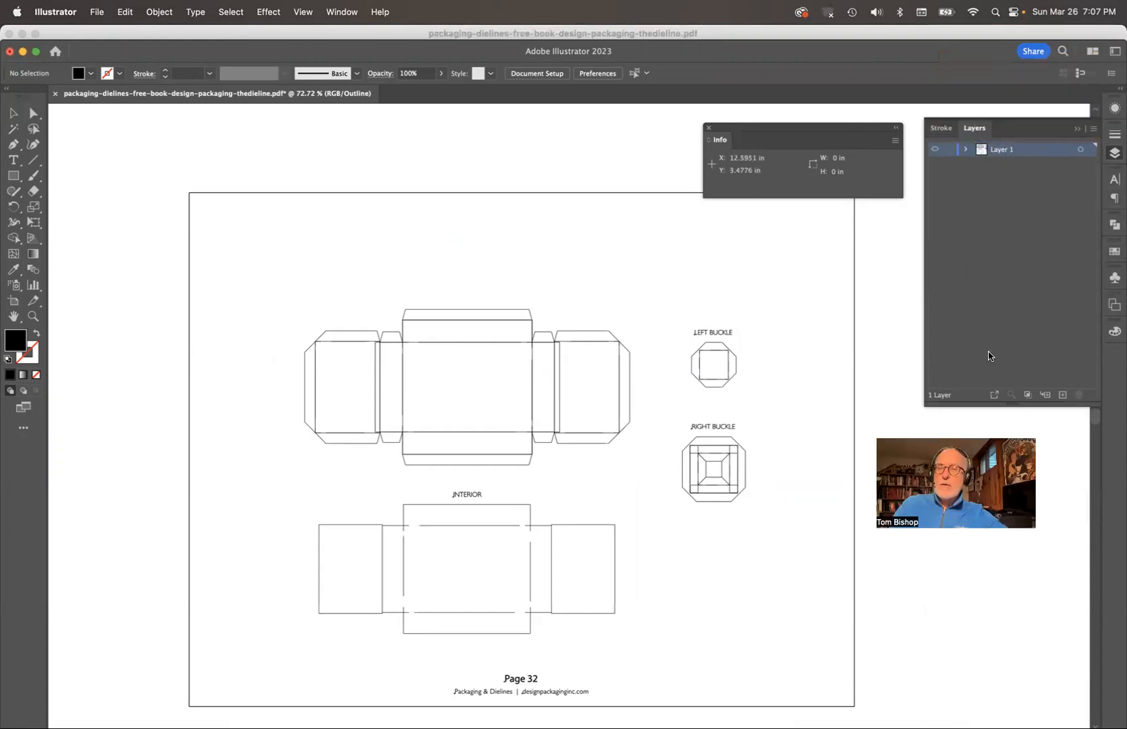
pyautogui.click(948, 153)
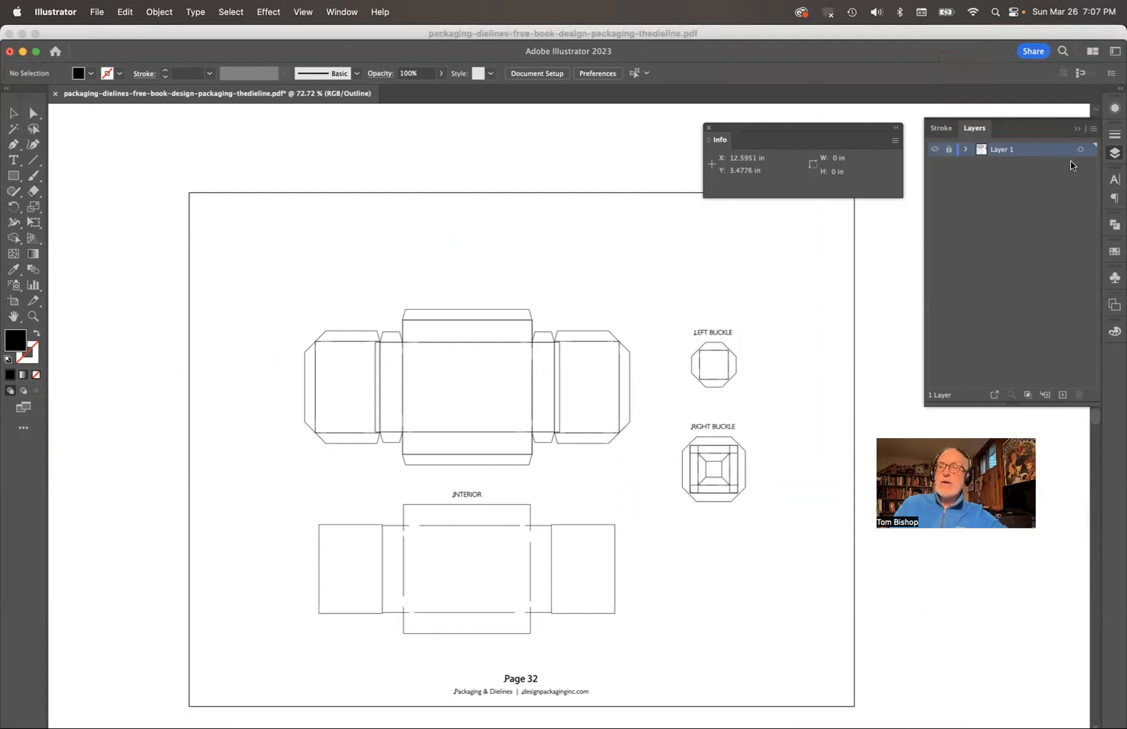
pyautogui.click(1094, 128)
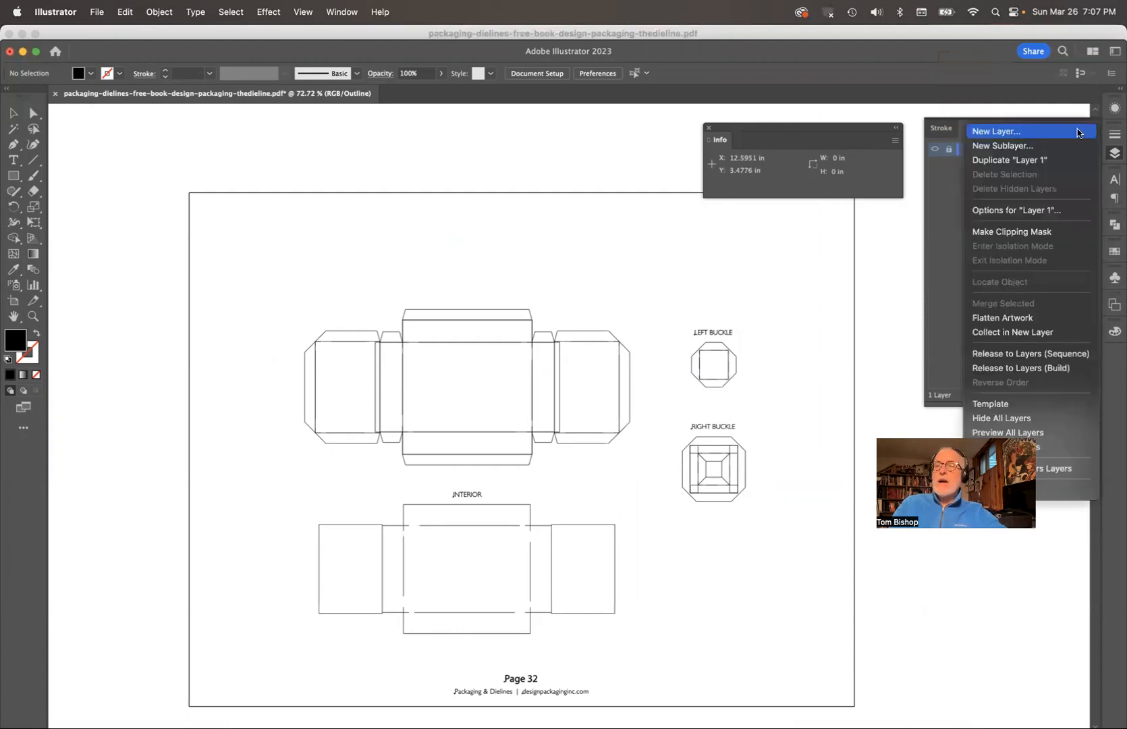
pyautogui.click(1048, 131)
pyautogui.write('E')
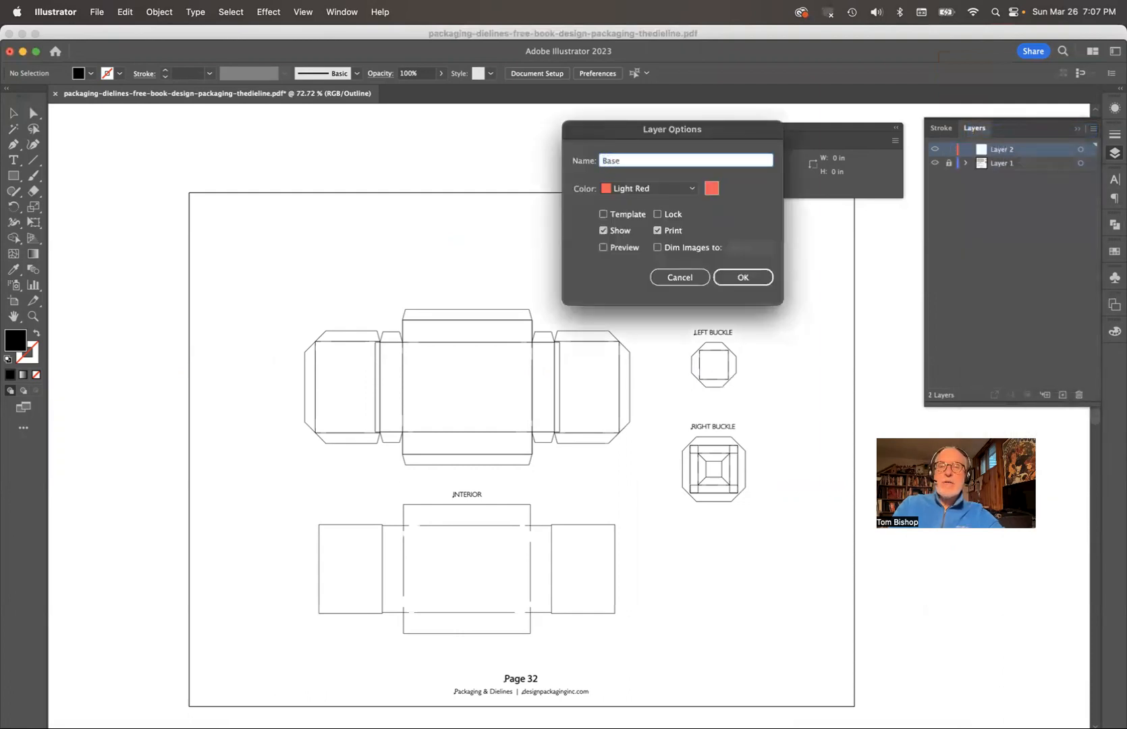
pyautogui.press('Return')
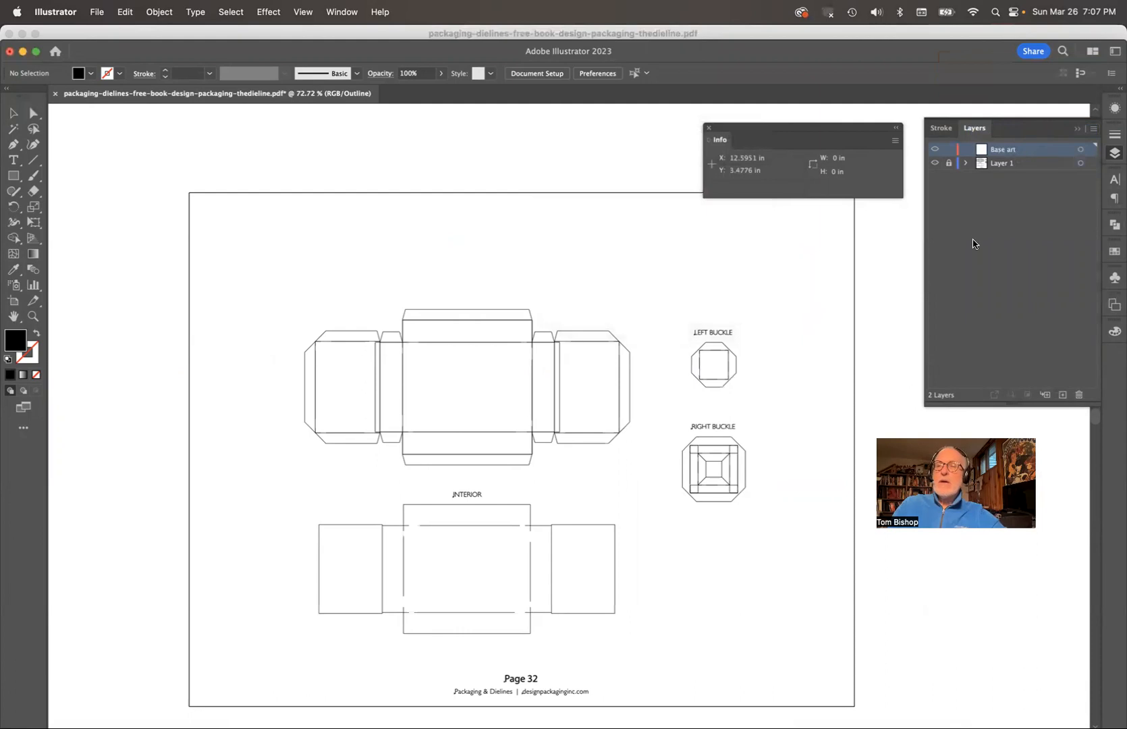
# Step: Move the Base art layer below Layer 1 and draw a rectangle about 5.2 × 1.76 in over the exterior dieline
pyautogui.moveTo(1019, 151); pyautogui.dragTo(1017, 177)
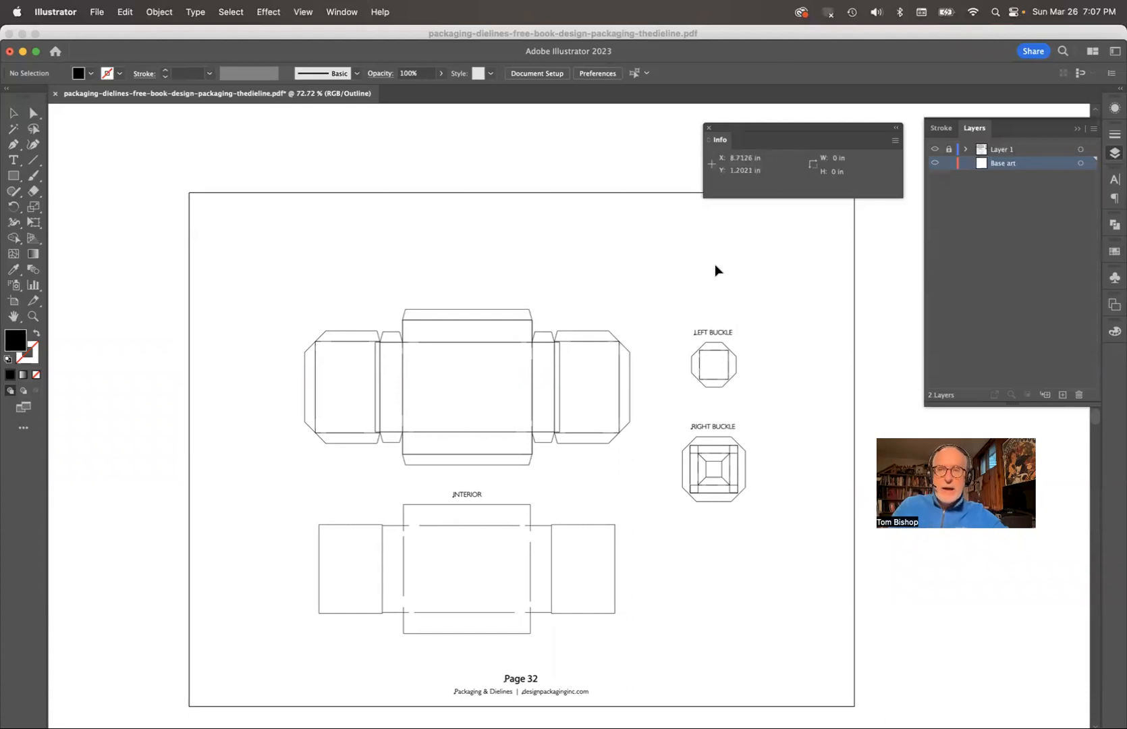
pyautogui.click(13, 175)
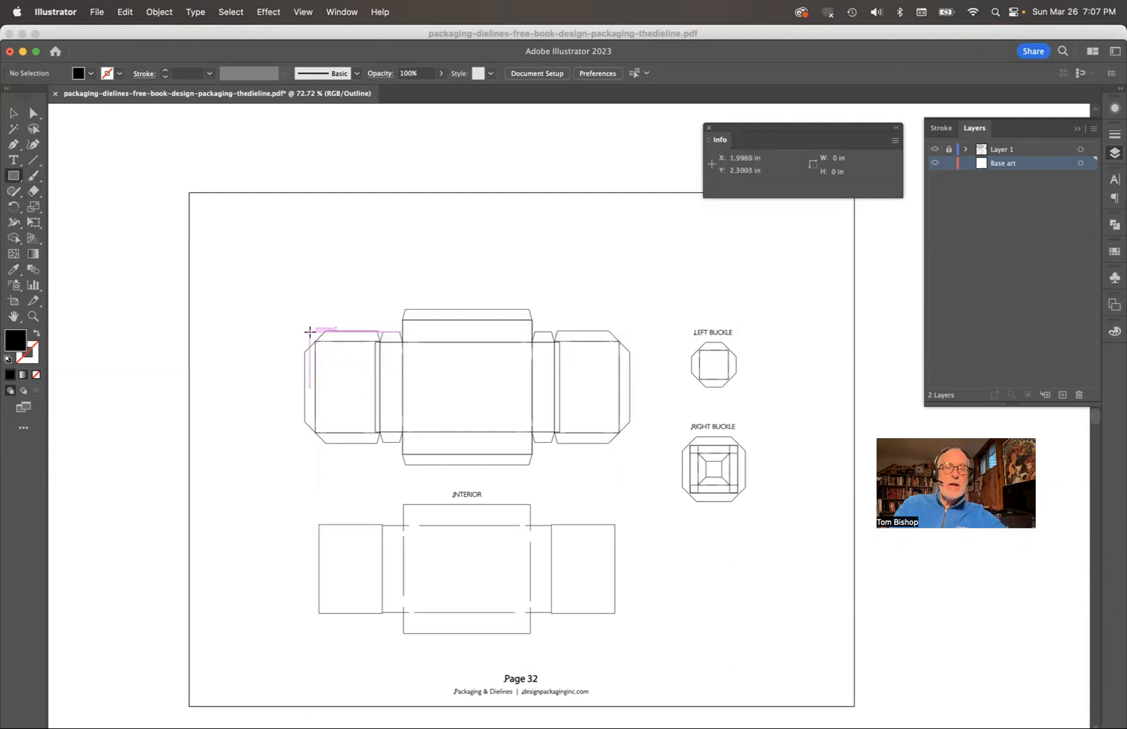
pyautogui.moveTo(310, 331); pyautogui.dragTo(625, 438)
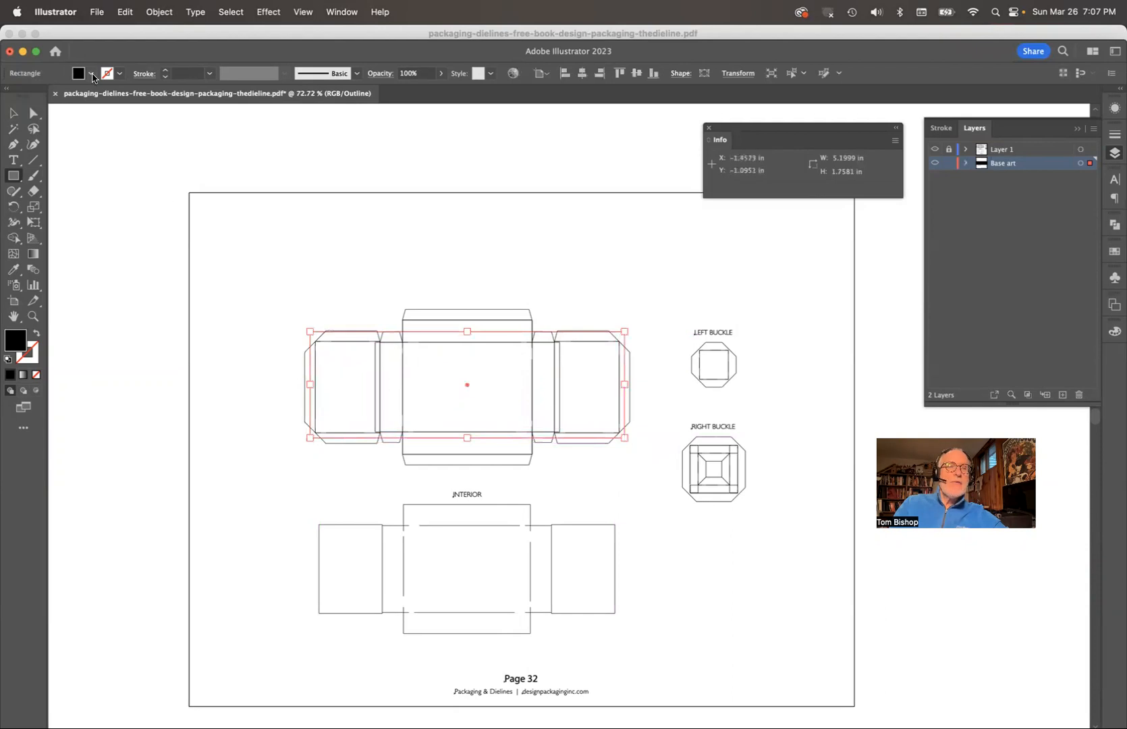
# Step: Switch the colour sliders to HSB and fill the rectangle with light green, hue 145°, saturation 90.98%, brightness 100%
pyautogui.click(91, 74)
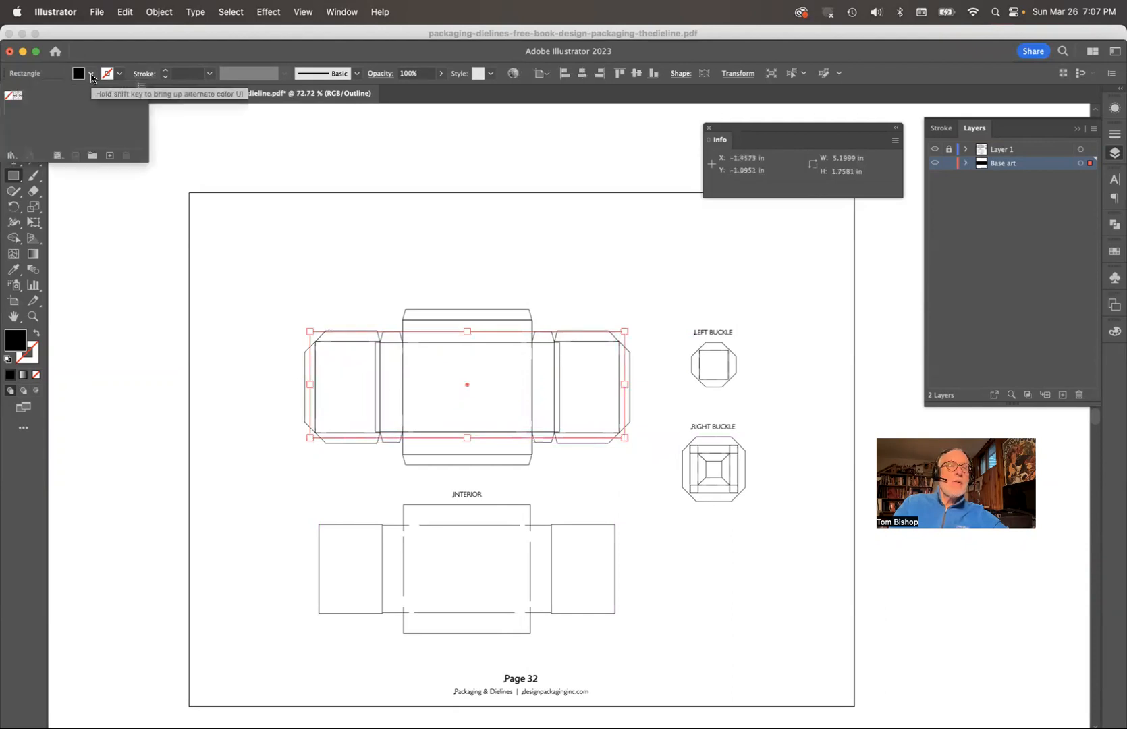
pyautogui.click(92, 75)
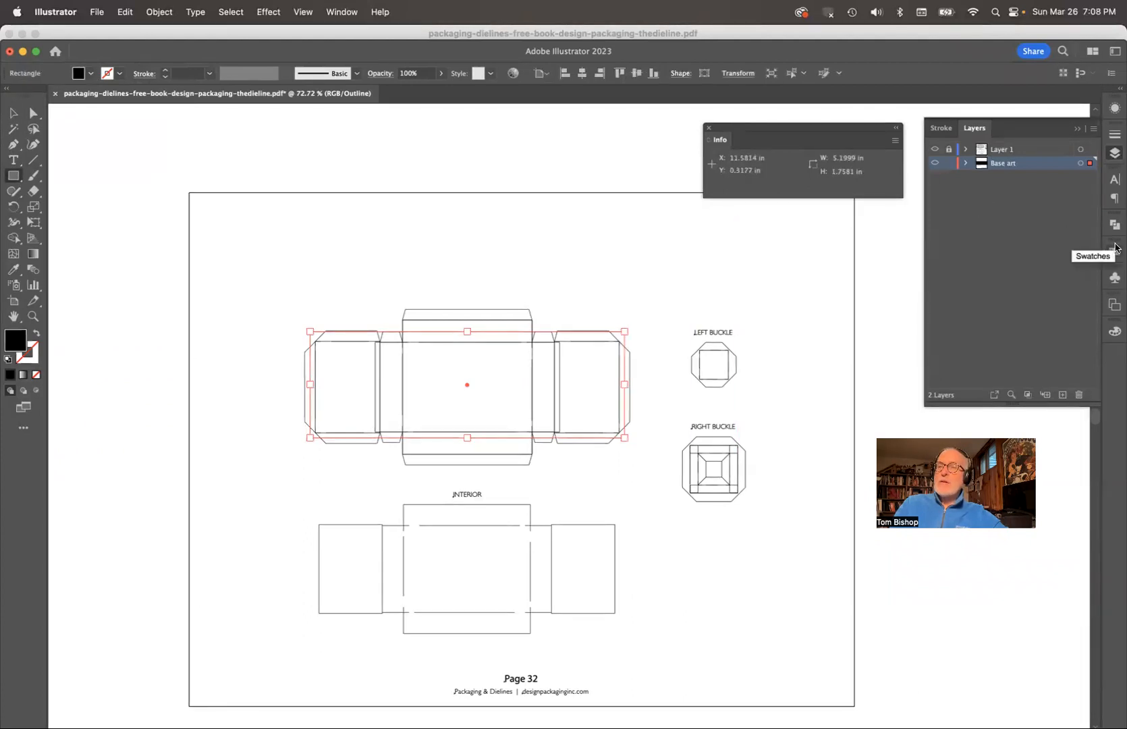
pyautogui.click(1115, 332)
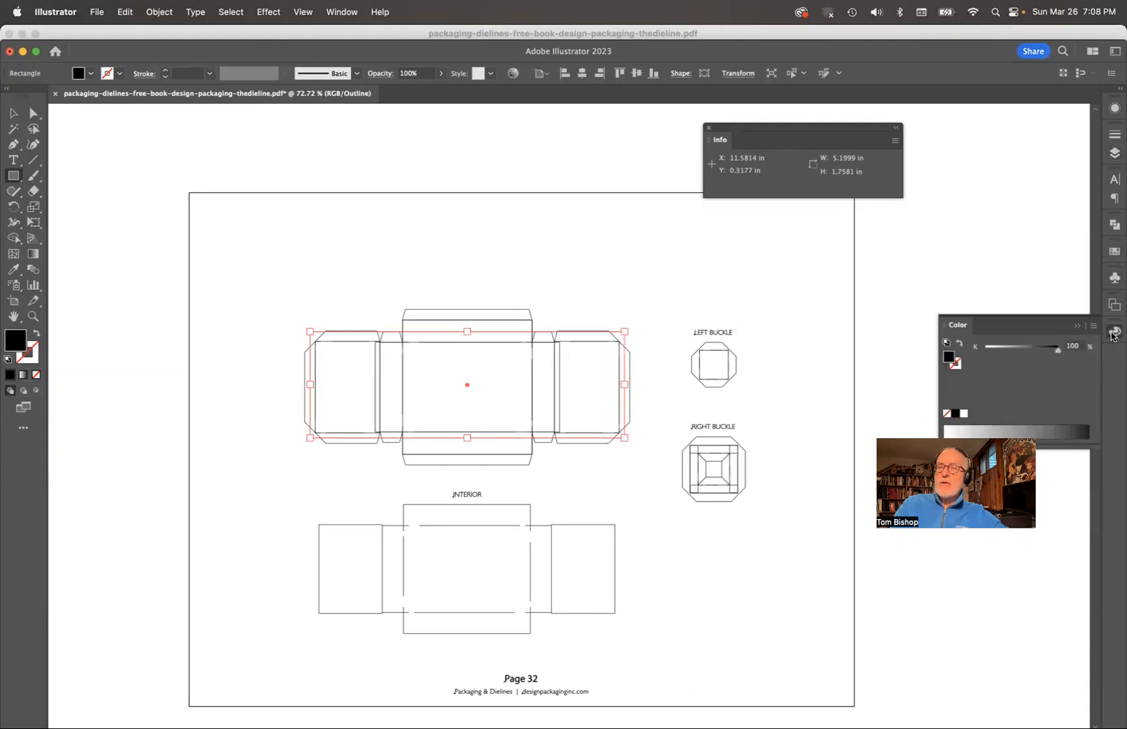
pyautogui.moveTo(1037, 329); pyautogui.dragTo(1056, 313)
pyautogui.click(1052, 311)
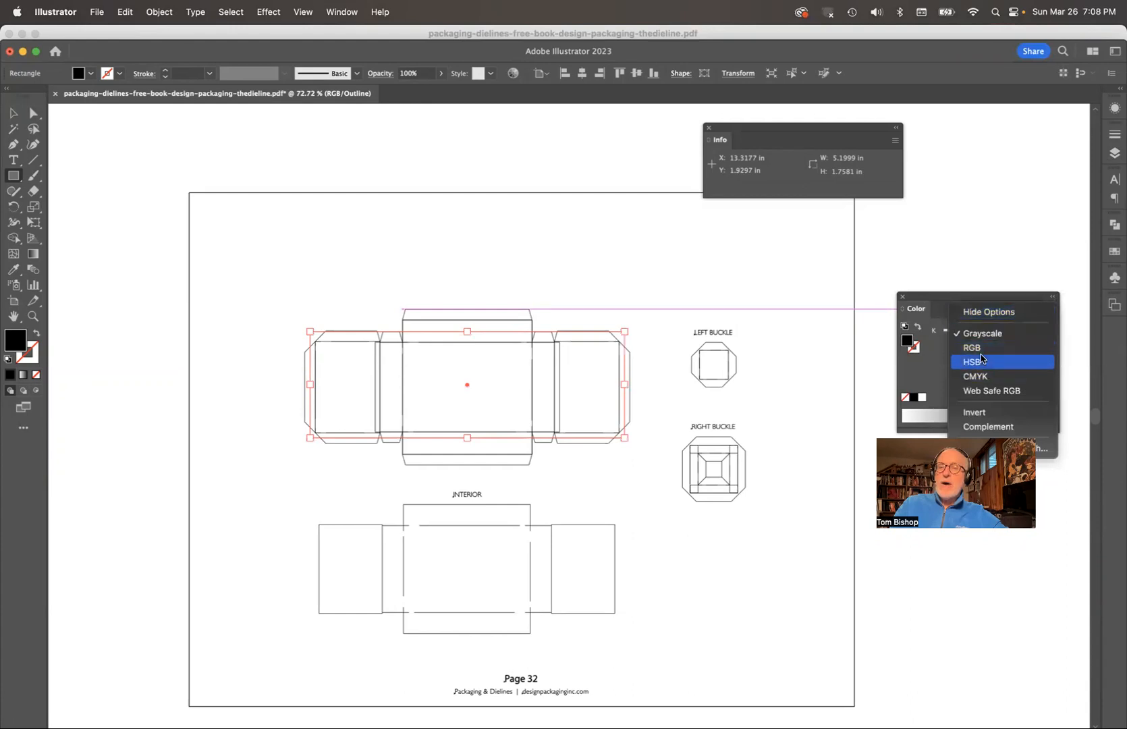
pyautogui.click(981, 360)
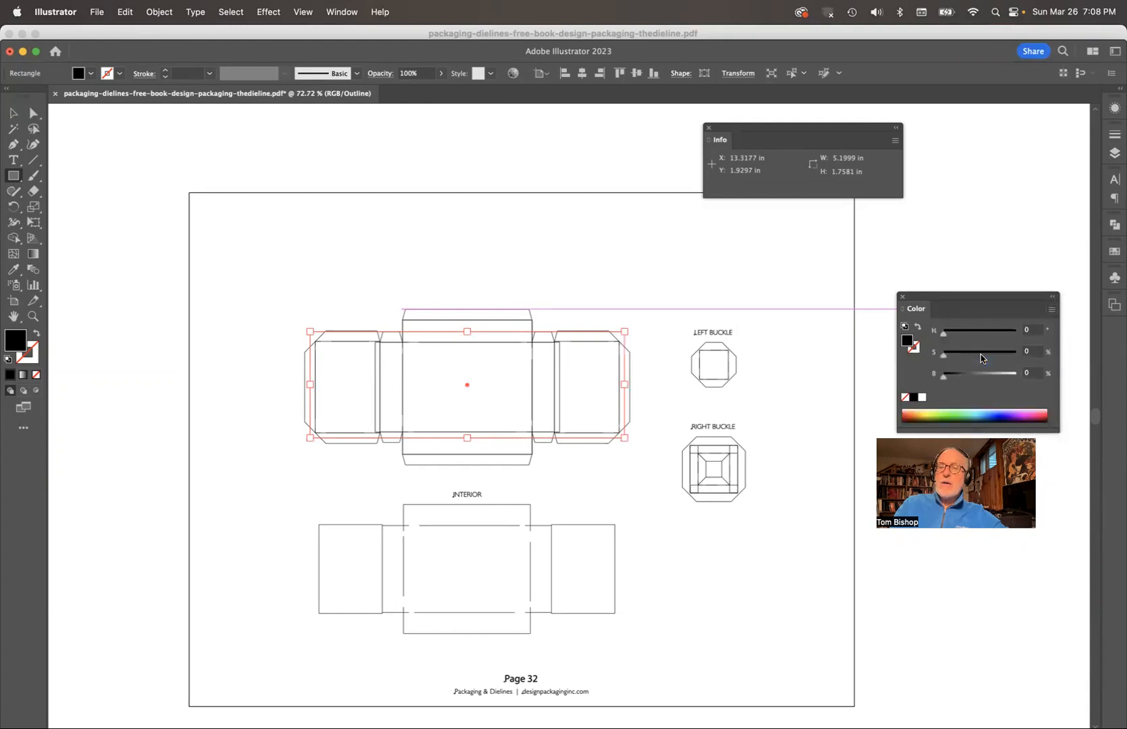
pyautogui.click(961, 414)
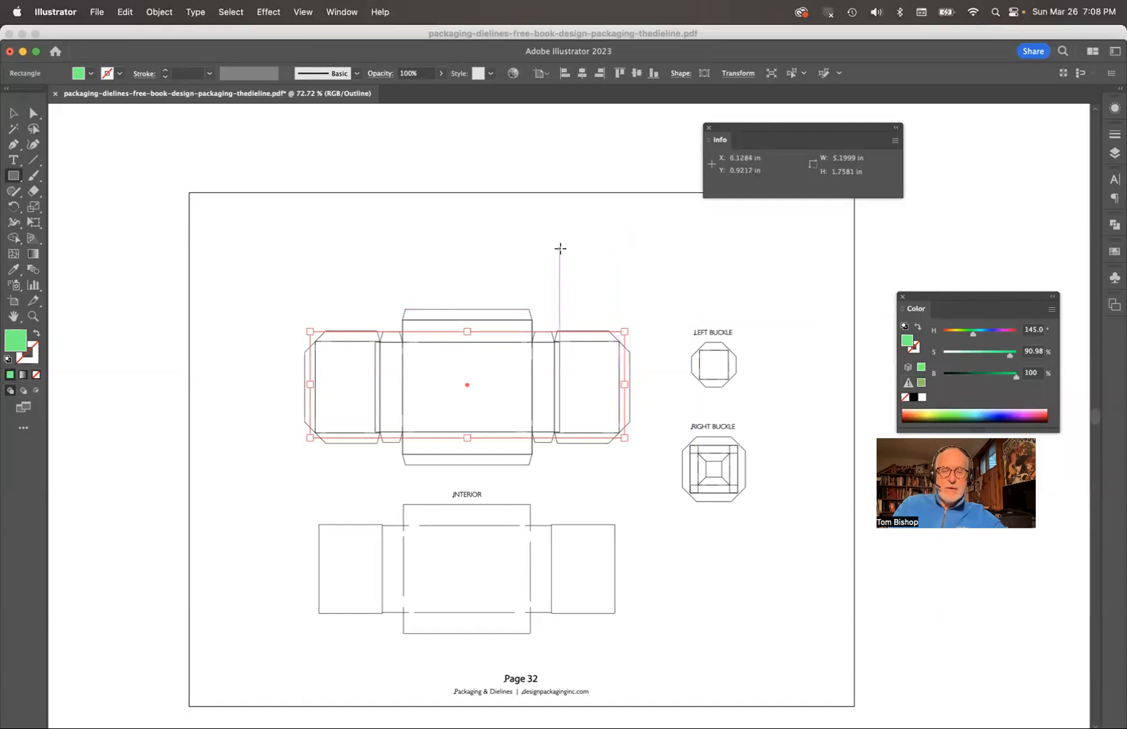
# Step: Switch the artwork to Preview view with nothing selected and close the Info panel
pyautogui.press('super+y')
pyautogui.keyDown('super'); pyautogui.click(480, 303); pyautogui.keyUp('super')
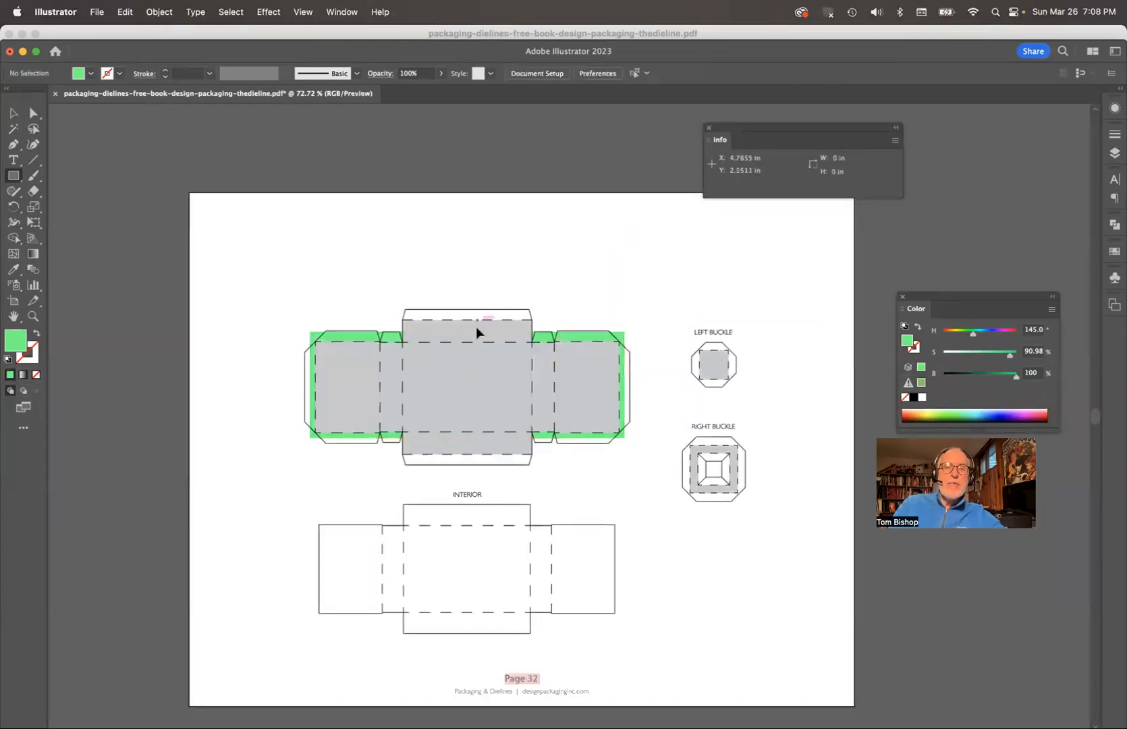
pyautogui.keyDown('super'); pyautogui.click(477, 330); pyautogui.keyUp('super')
pyautogui.keyDown('super'); pyautogui.click(508, 291); pyautogui.keyUp('super')
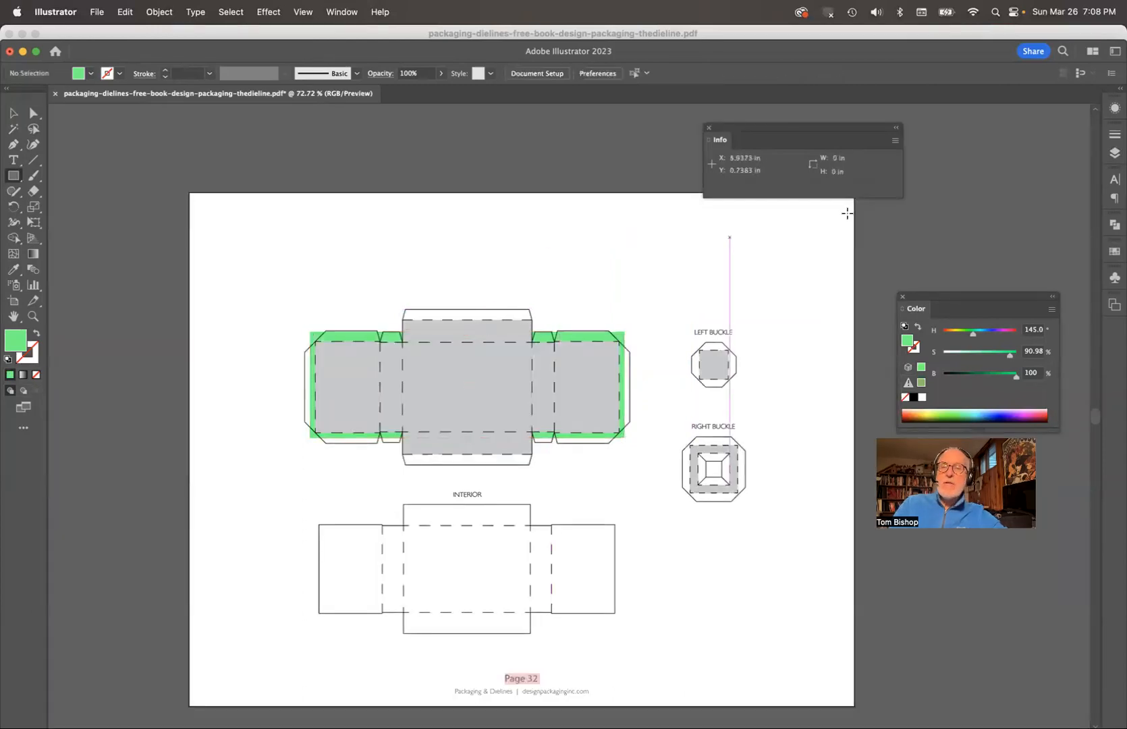
pyautogui.moveTo(868, 131); pyautogui.dragTo(951, 205)
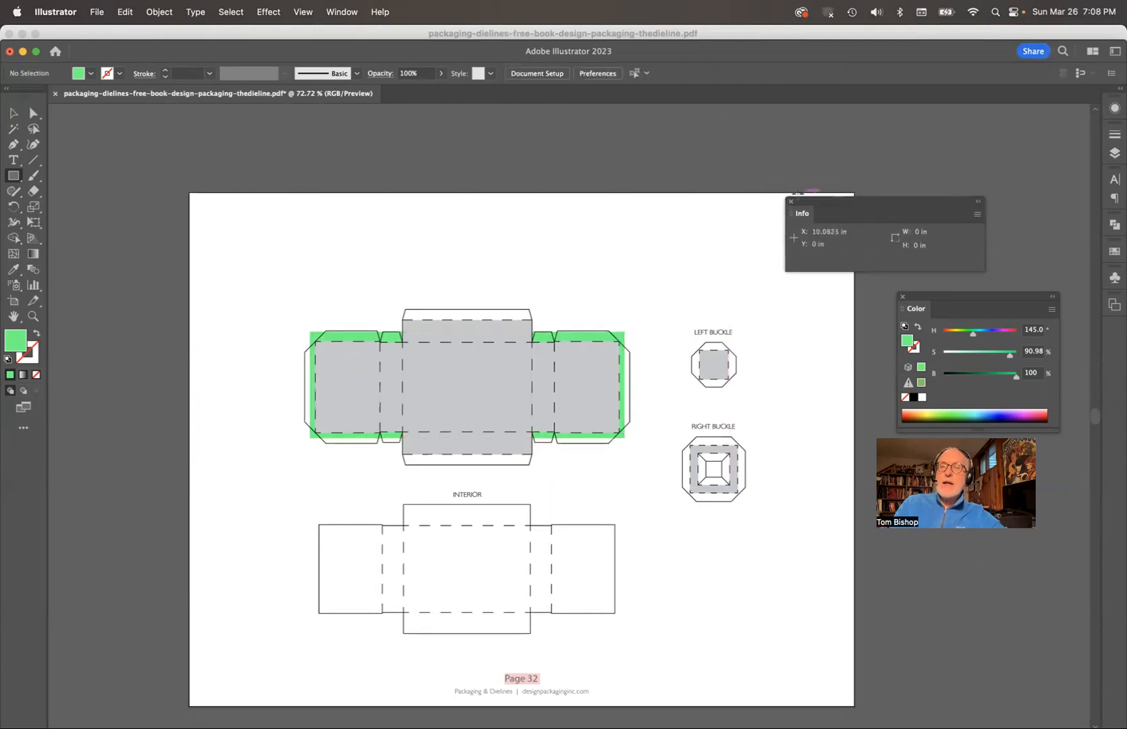
pyautogui.click(791, 201)
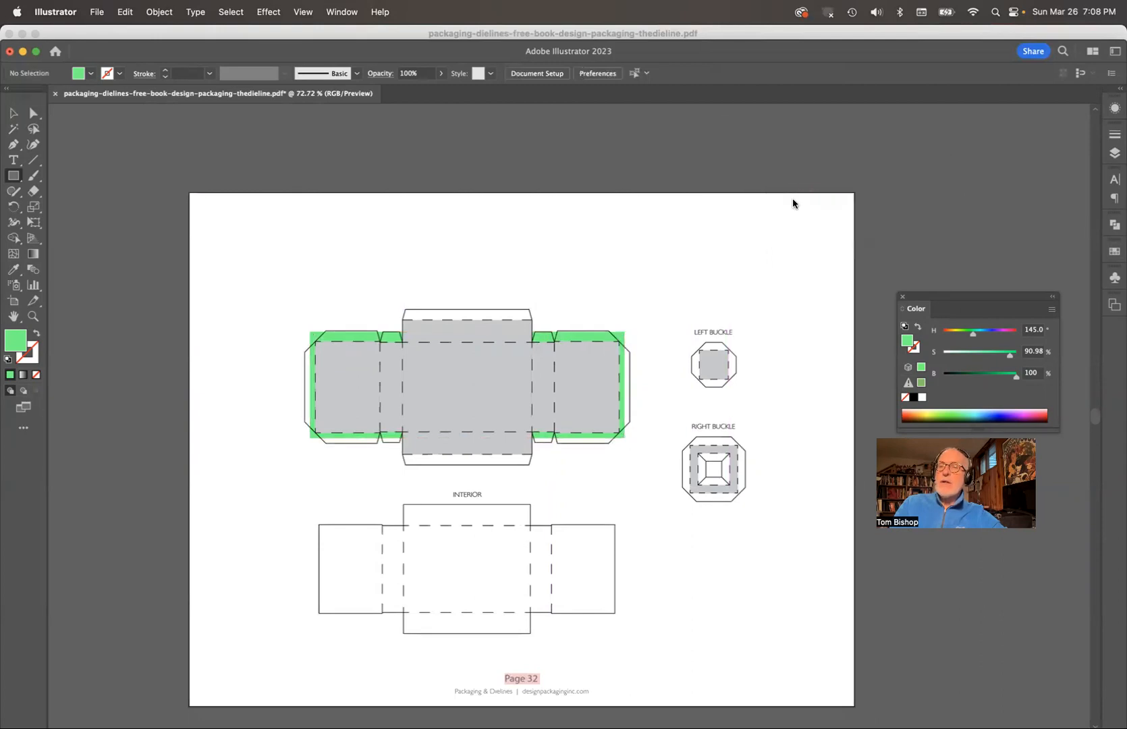
# Step: Unlock Layer 1 and set the grey right-hand side panel of the exterior dieline to no fill
pyautogui.click(1115, 155)
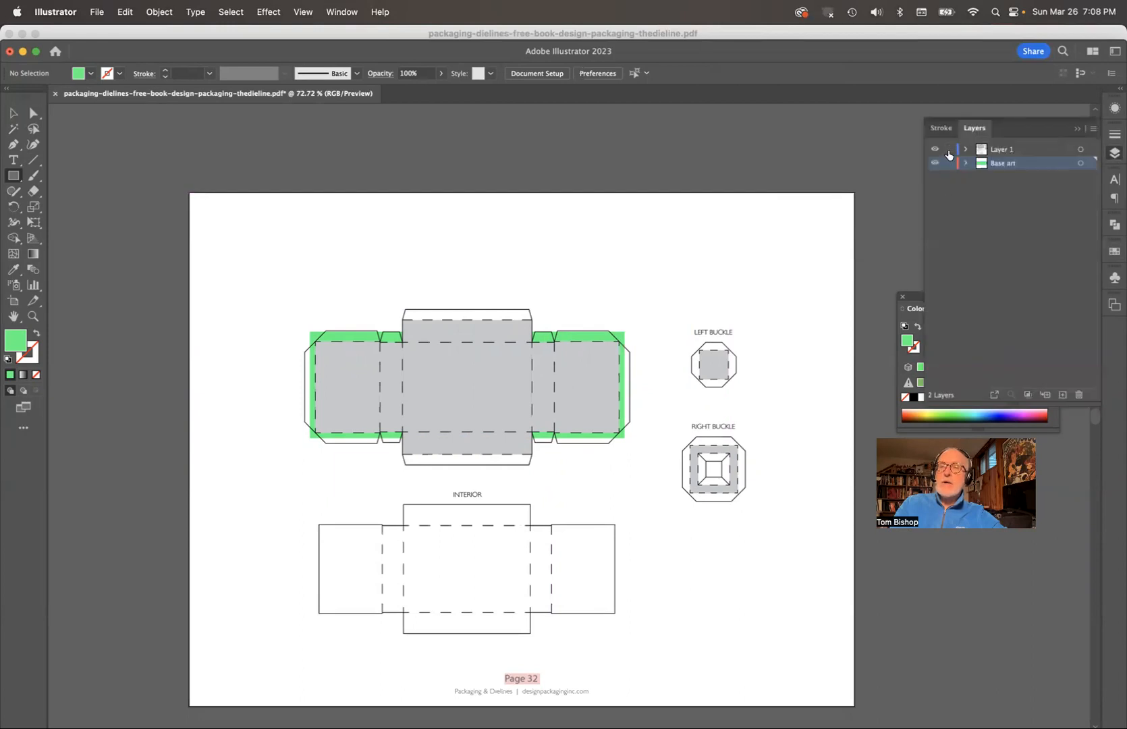
pyautogui.keyDown('super'); pyautogui.click(570, 365); pyautogui.keyUp('super')
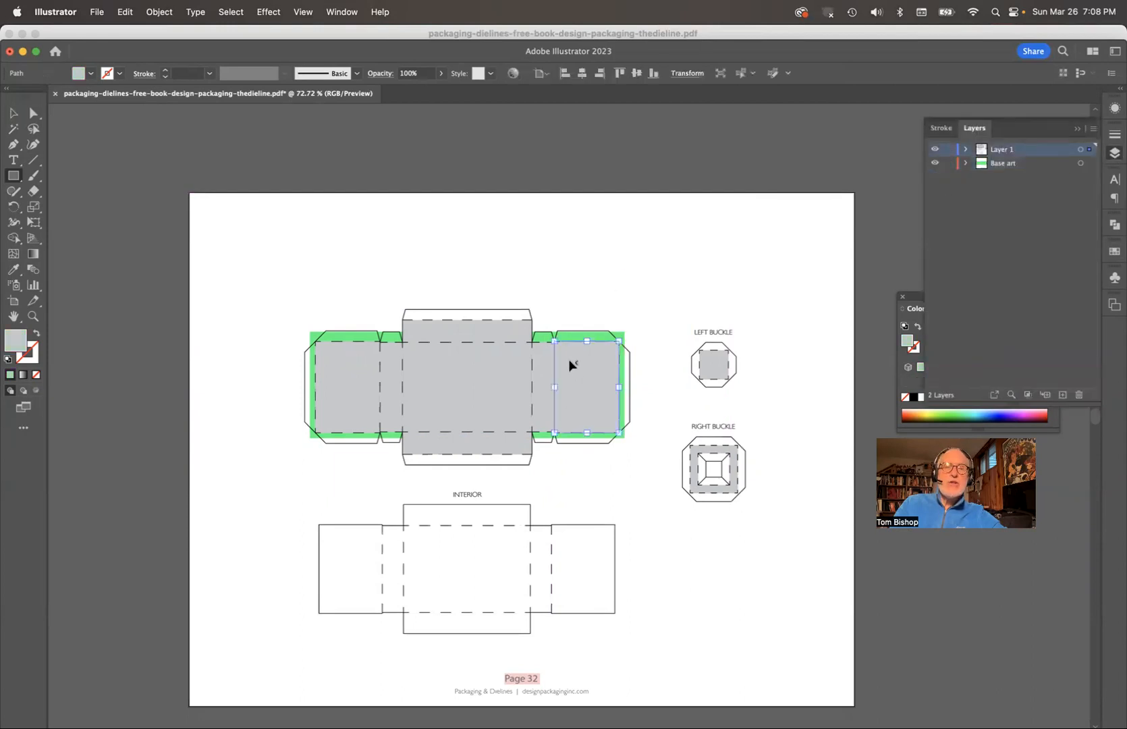
pyautogui.click(90, 73)
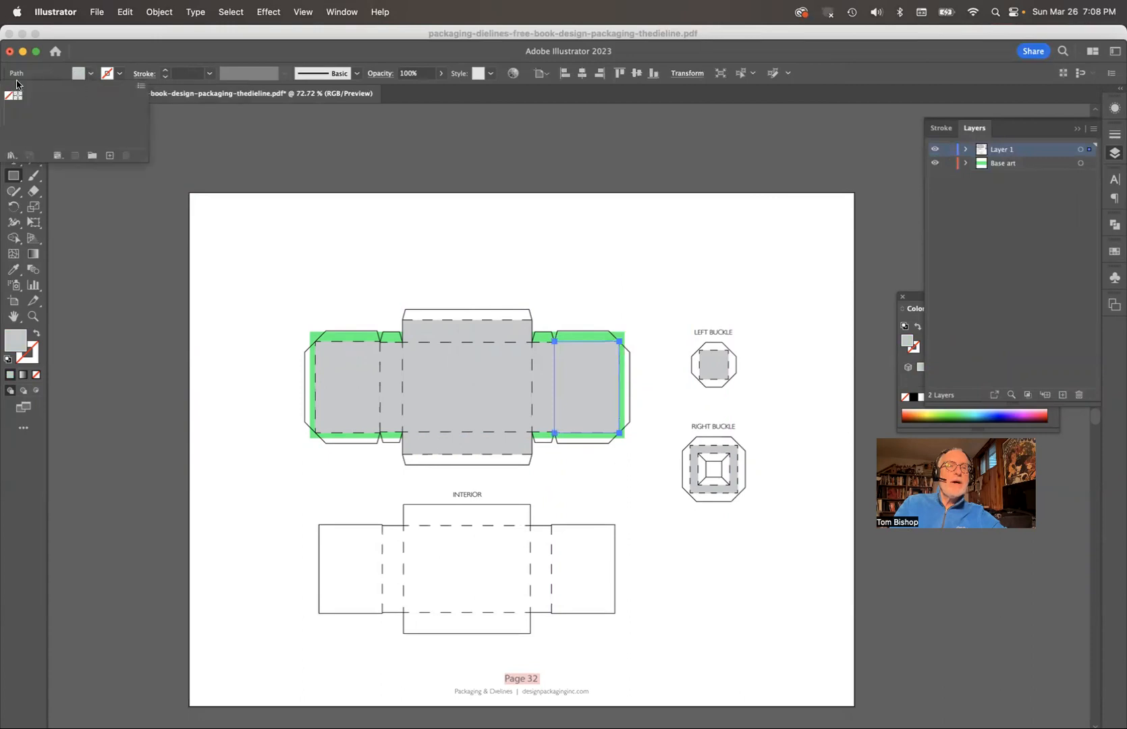
pyautogui.click(10, 95)
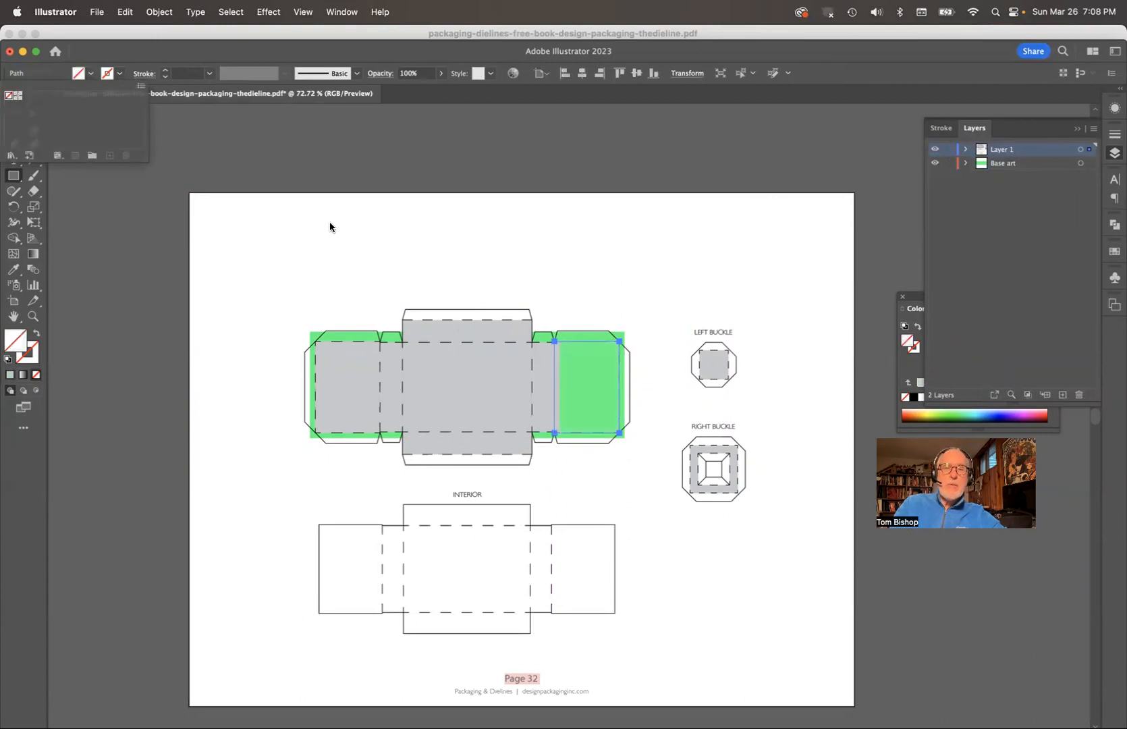
# Step: Remove the fill from all artwork except the green rectangle, leaving nothing selected
pyautogui.press('super+a')
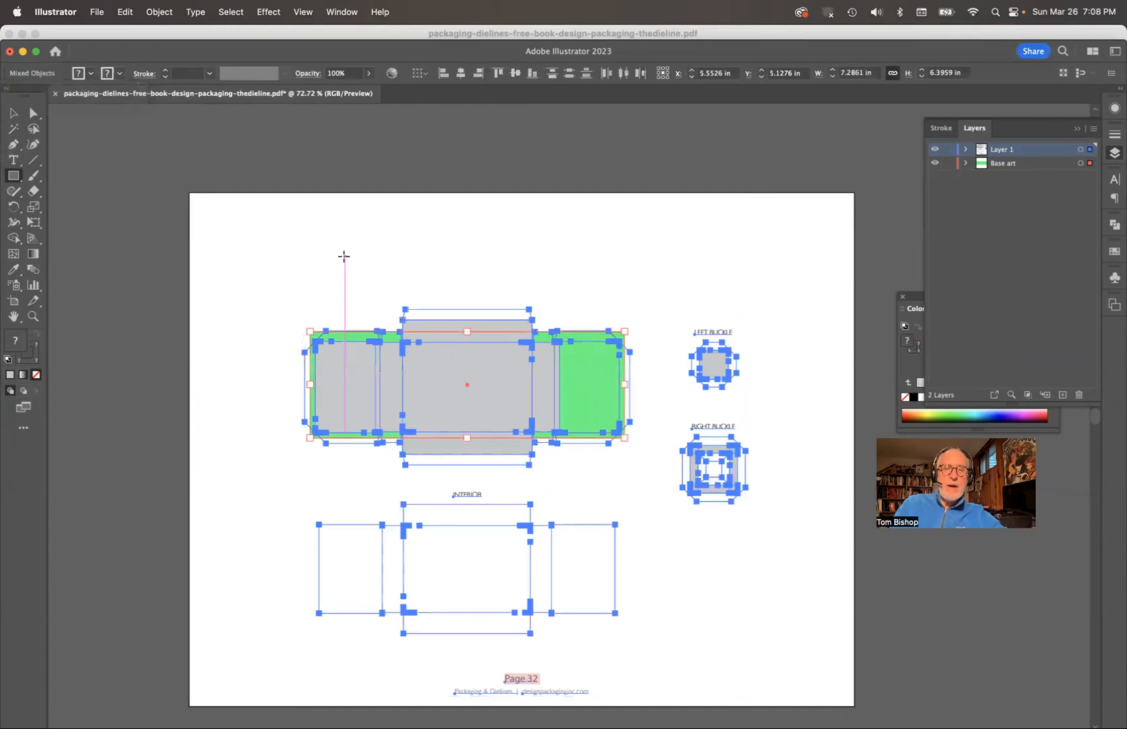
pyautogui.keyDown('shift'); pyautogui.keyDown('super'); pyautogui.click(589, 394); pyautogui.keyUp('super'); pyautogui.keyUp('shift')
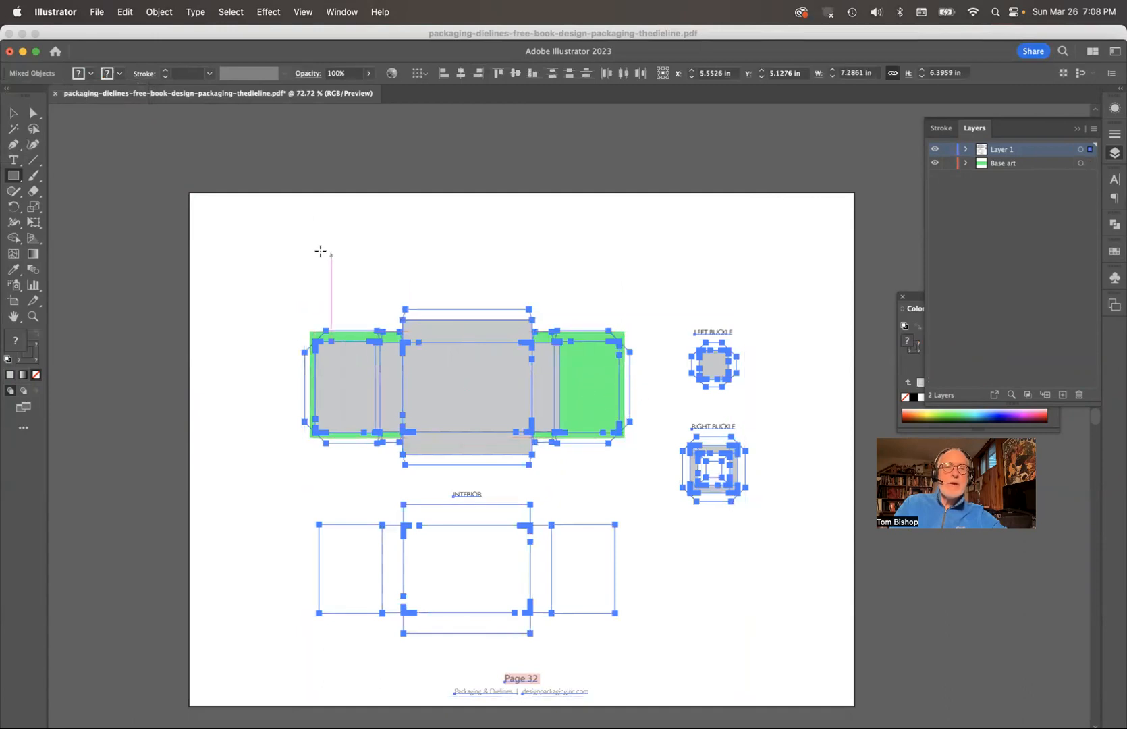
pyautogui.click(90, 73)
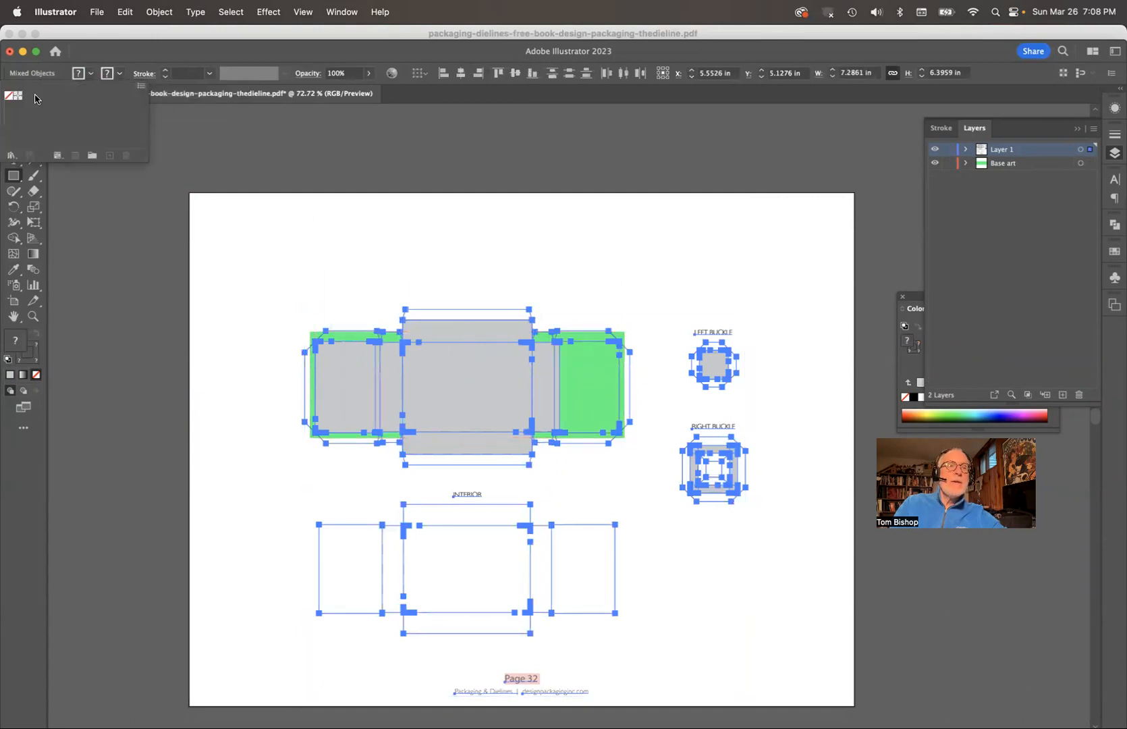
pyautogui.click(14, 95)
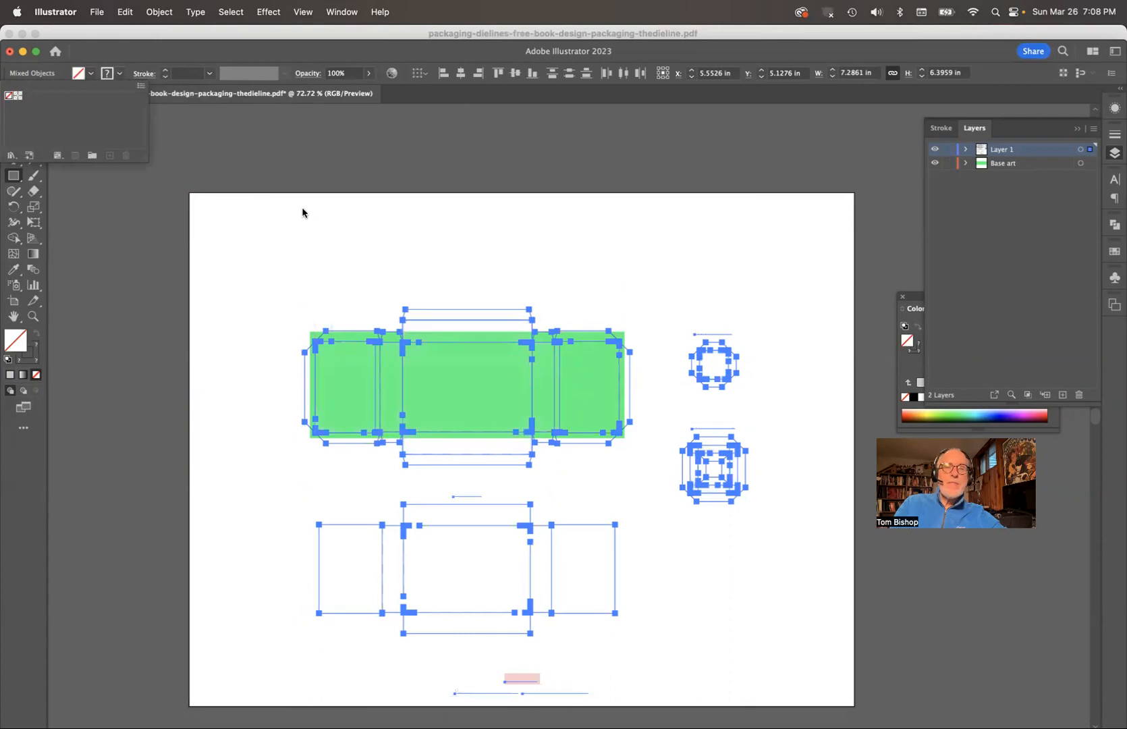
pyautogui.click(394, 247)
pyautogui.click(656, 382)
pyautogui.press('super+shift+a')
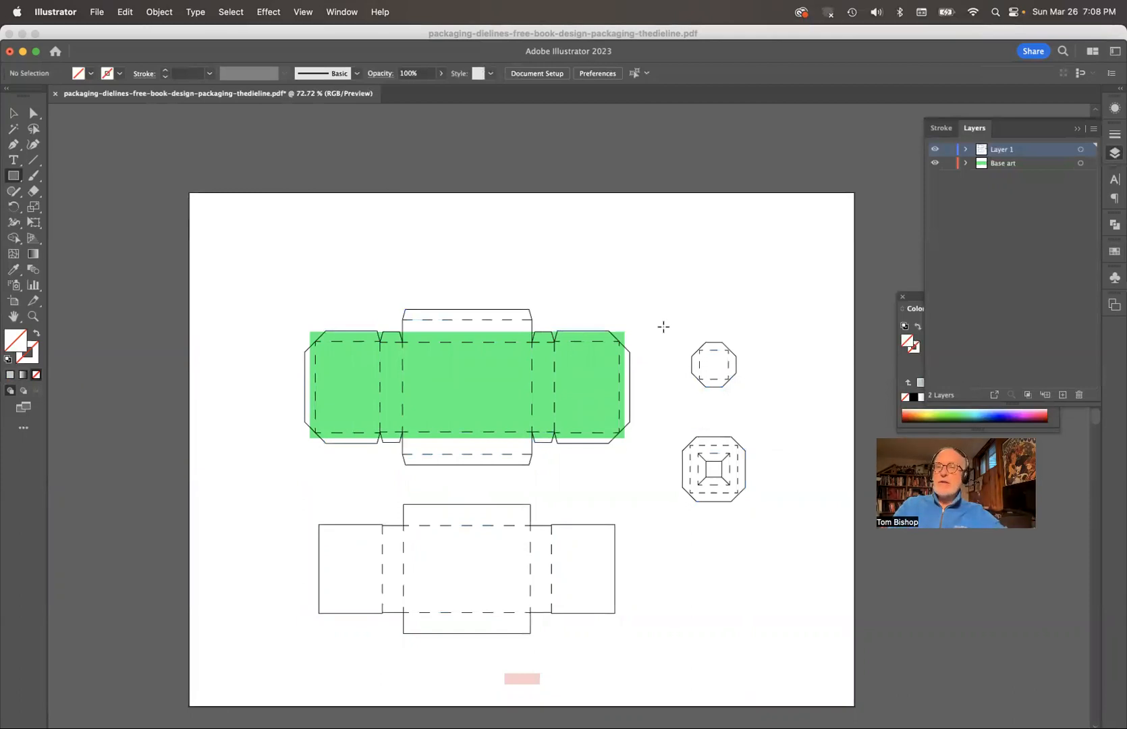
# Step: Add a new layer with default settings above Layer 1 and place the text "Schmutz" on the exterior dieline's centre panel
pyautogui.click(1095, 132)
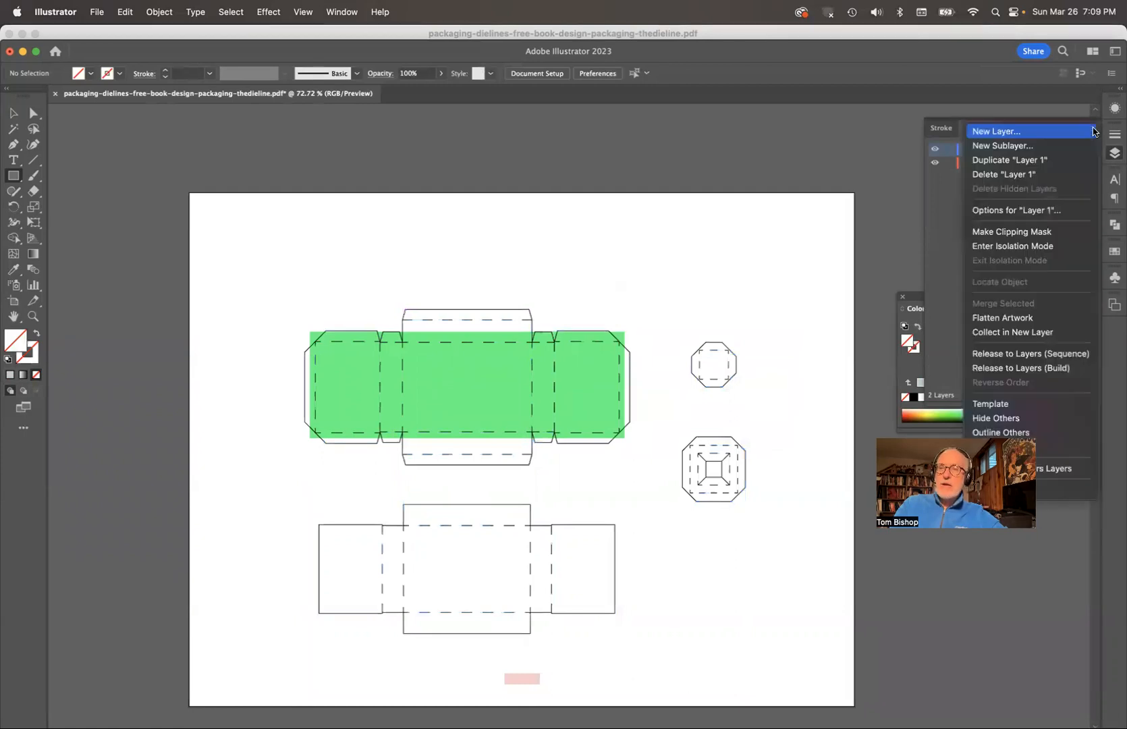
pyautogui.click(1042, 134)
pyautogui.press('Return')
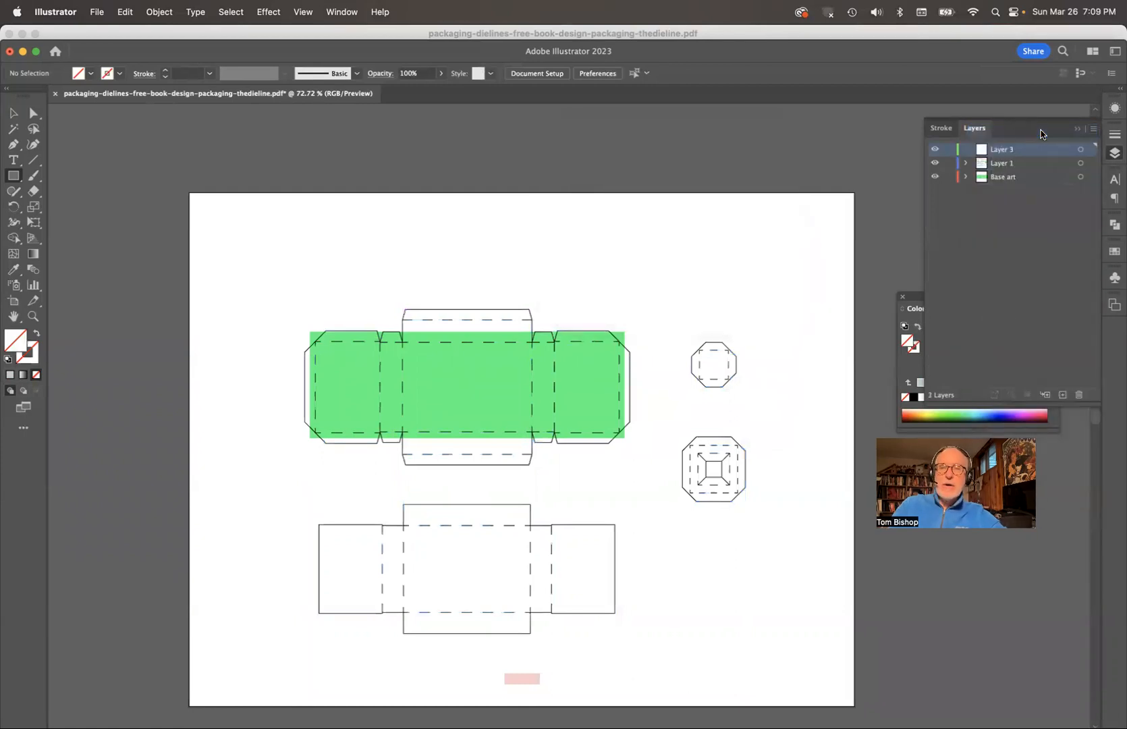
pyautogui.click(15, 162)
pyautogui.click(419, 381)
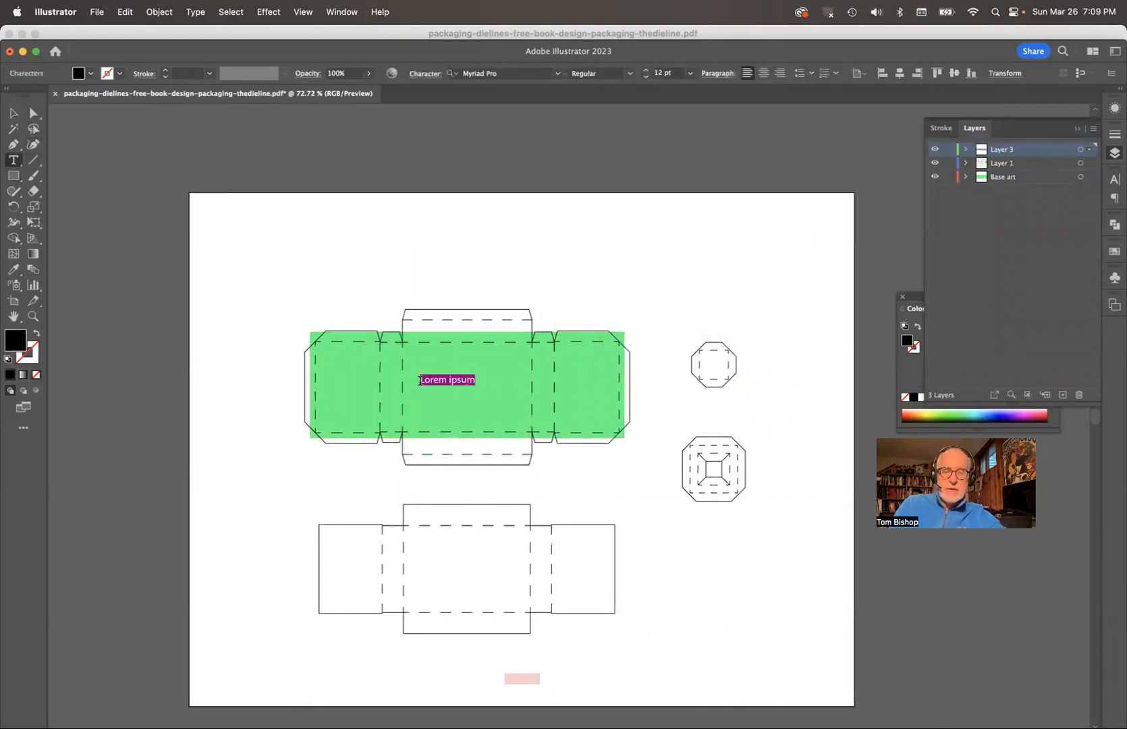
pyautogui.write('Schmutz')
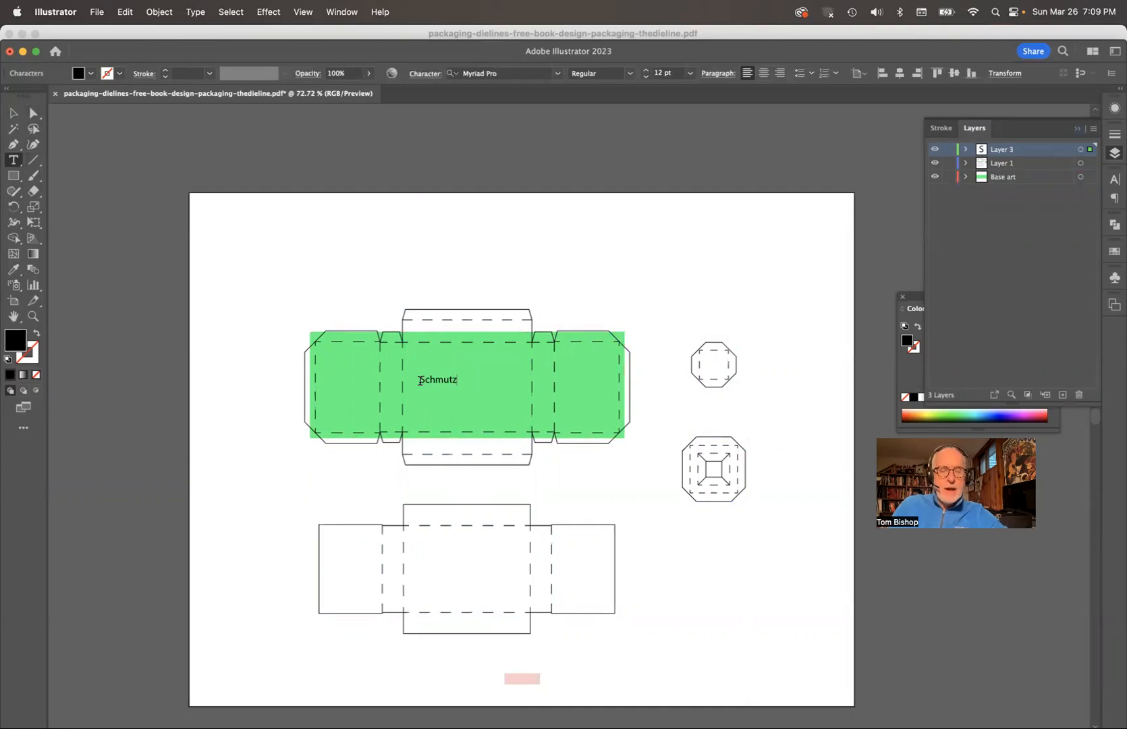
# Step: Set the Schmutz text in Lobster 1.4 at 48 pt and centre it on the exterior dieline's middle panel
pyautogui.doubleClick(419, 381)
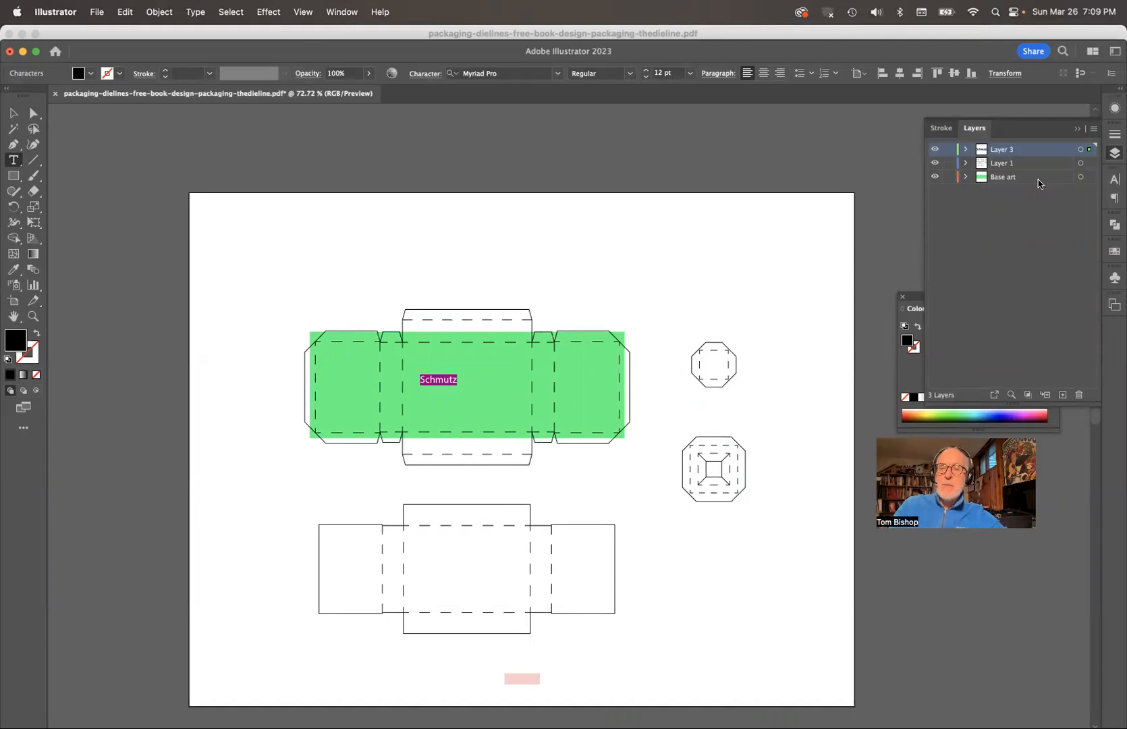
pyautogui.click(558, 74)
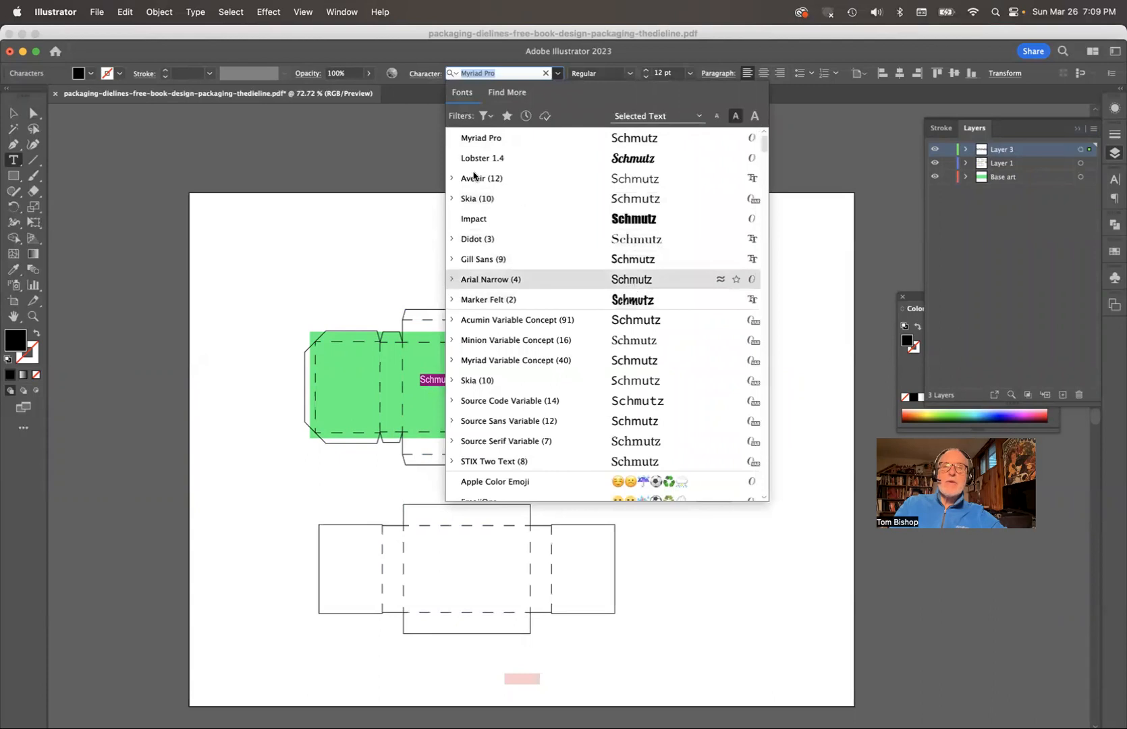
pyautogui.click(642, 163)
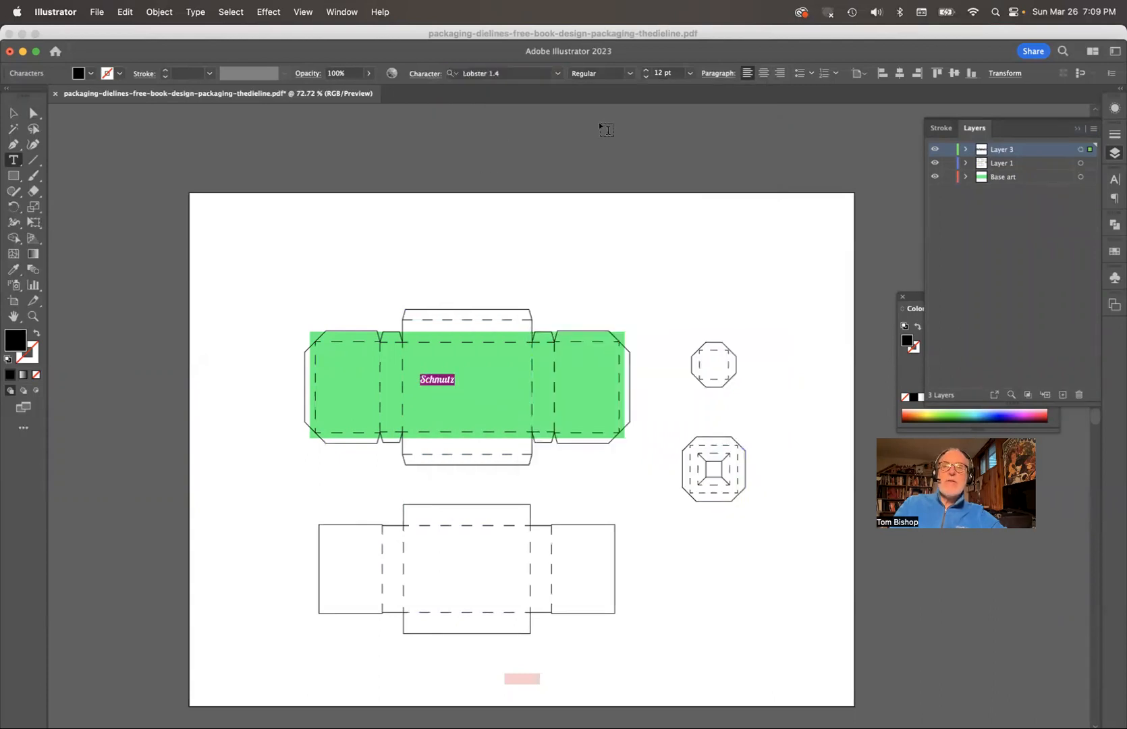
pyautogui.click(690, 74)
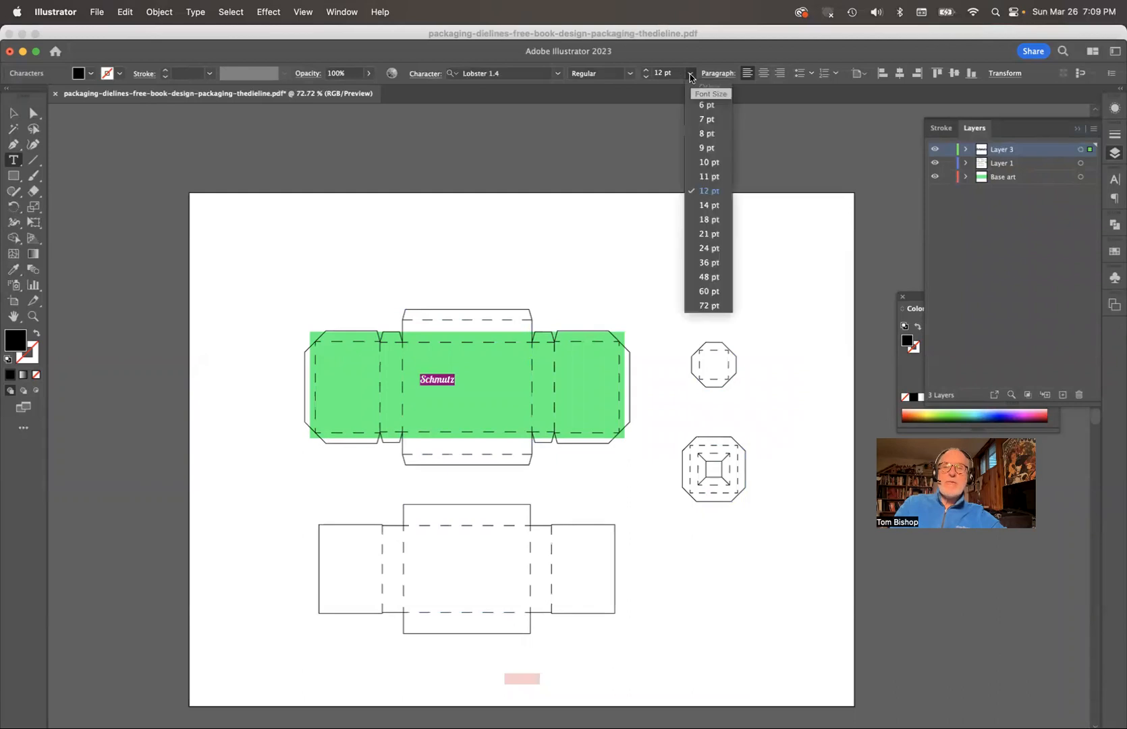
pyautogui.click(715, 280)
pyautogui.keyDown('super'); pyautogui.click(777, 212); pyautogui.keyUp('super')
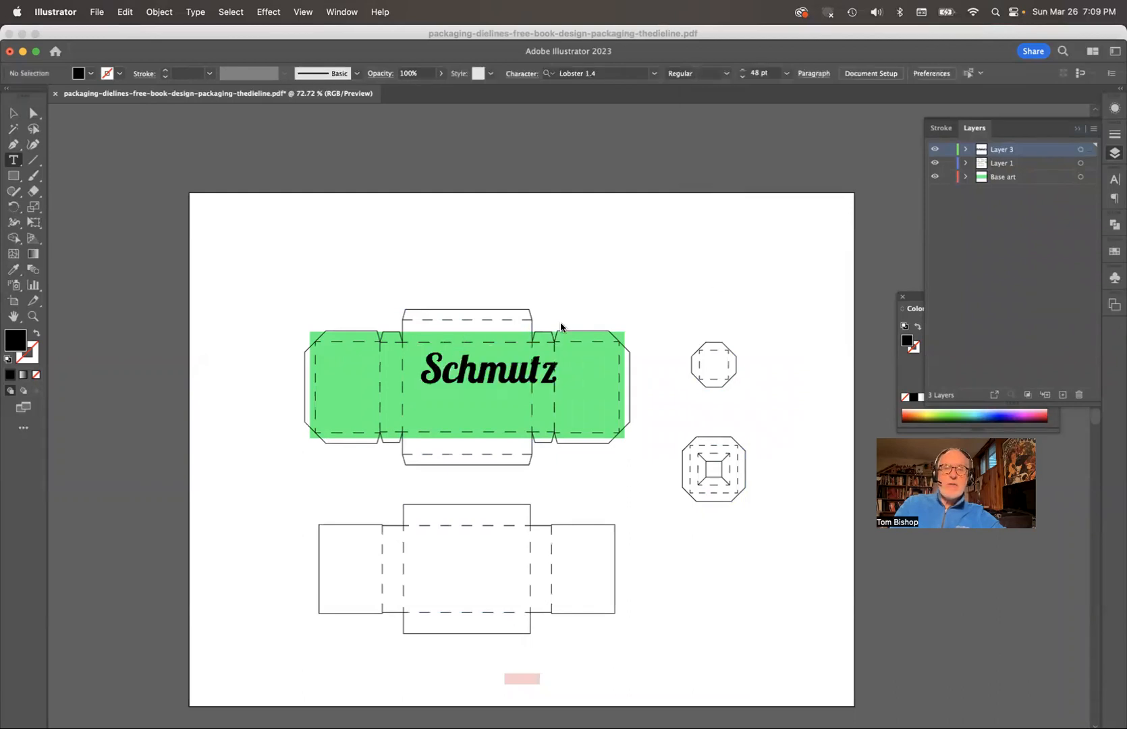
pyautogui.moveTo(492, 379); pyautogui.dragTo(470, 393)
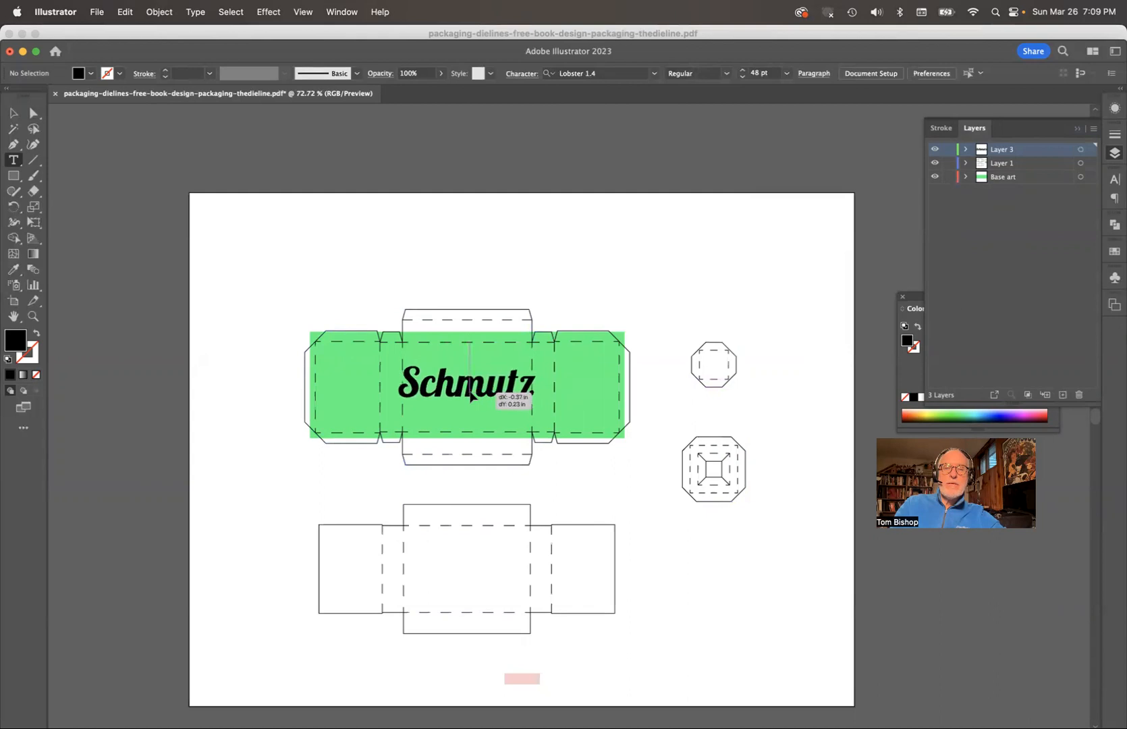